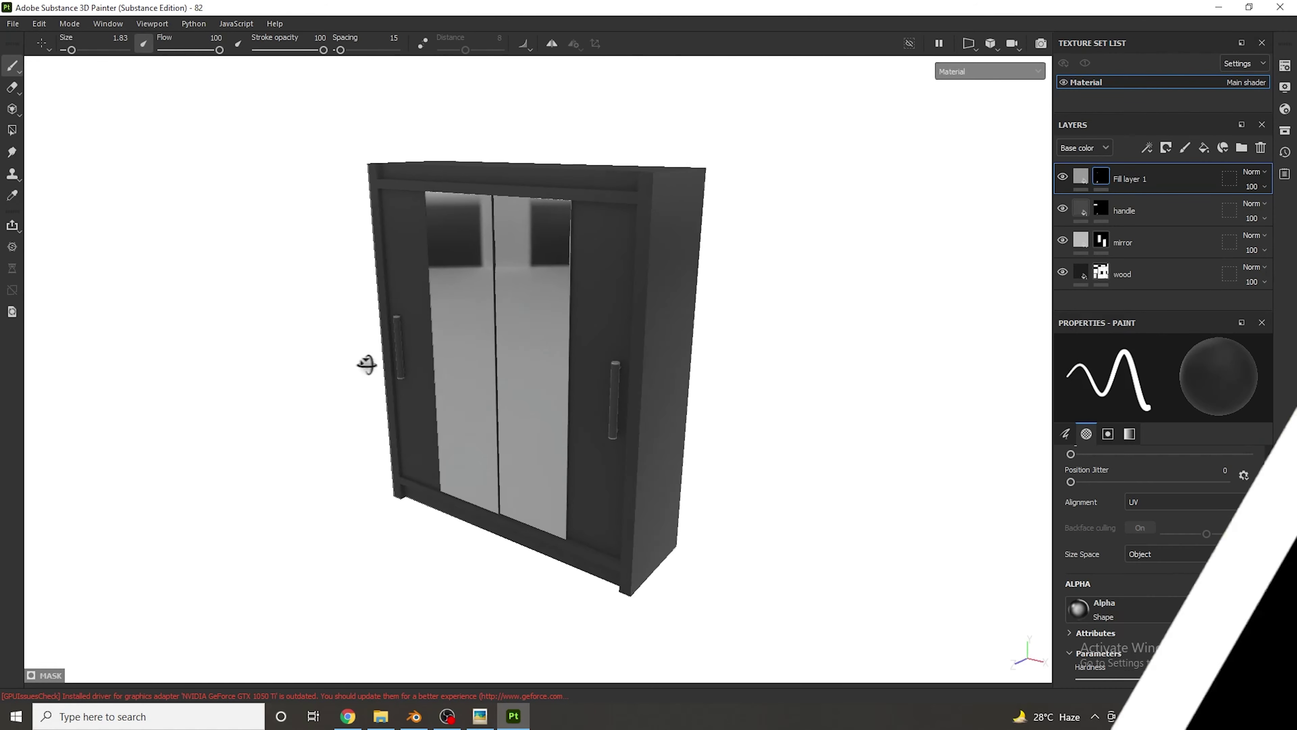
Set the scene Unit Scale to 0.1 in the Units settings.
{"action": "left_click_drag", "start_coordinate": [449, 362], "coordinate": [519, 353], "text": "alt"}
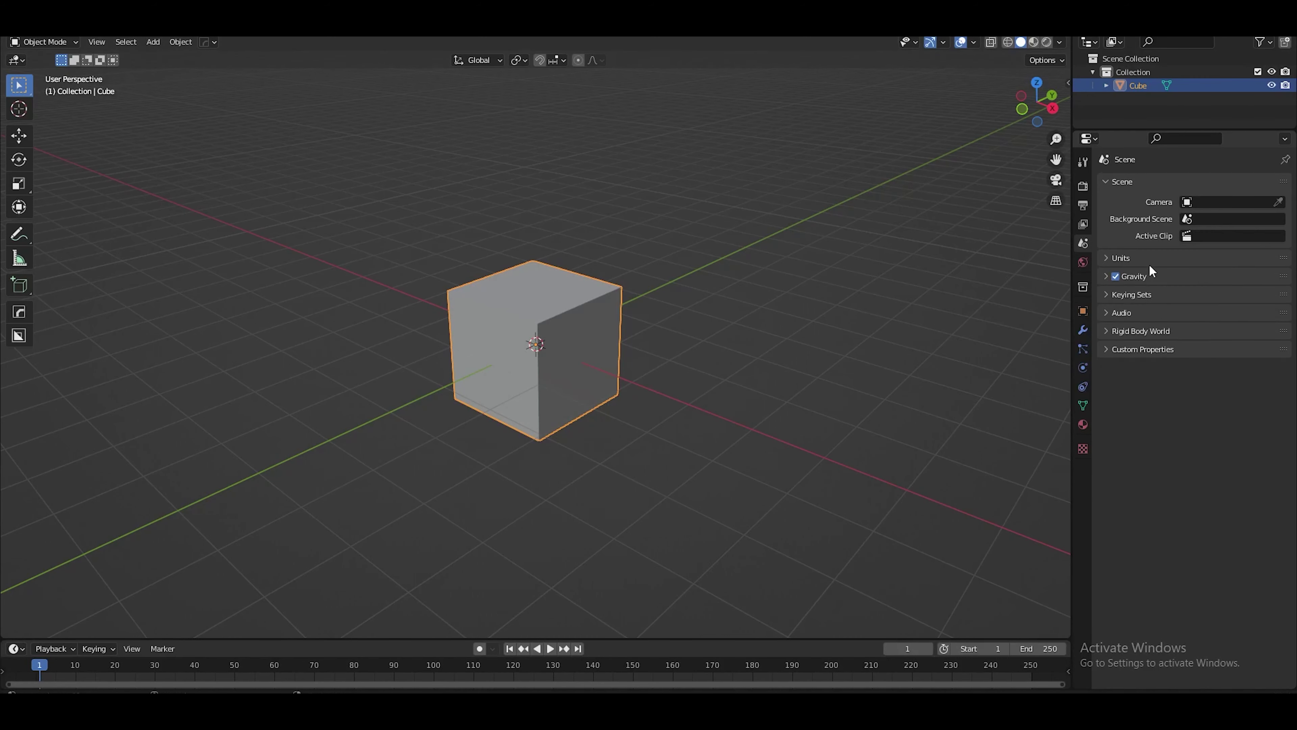
{"action": "left_click", "coordinate": [1121, 257]}
{"action": "key", "text": "Tab"}
{"action": "double_click", "coordinate": [1259, 295]}
{"action": "type", "text": "0.1"}
{"action": "key", "text": "Return"}
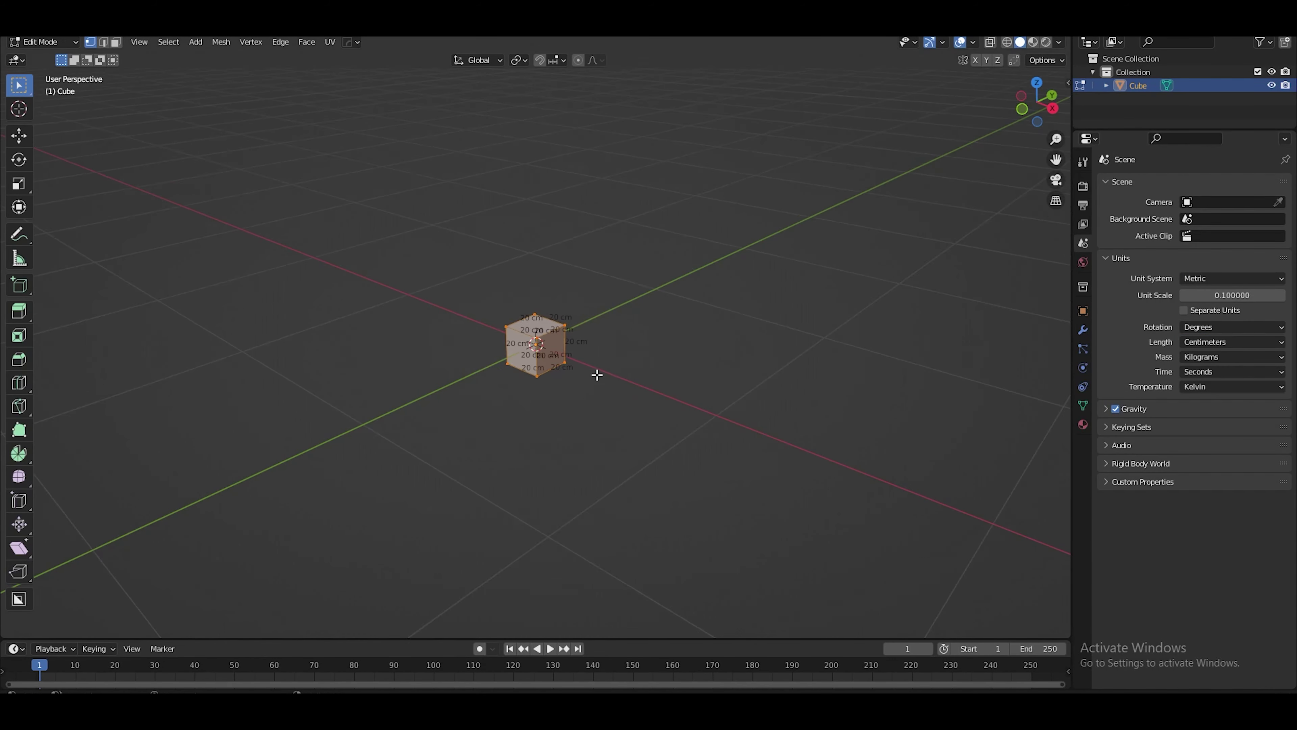
Stretch the cube in Edit Mode to 180 cm wide and 57 cm deep.
{"action": "key", "text": "9"}
{"action": "key", "text": "Return"}
{"action": "middle_click_drag", "start_coordinate": [556, 360], "coordinate": [671, 391]}
{"action": "key", "text": "s"}
{"action": "key", "text": "y"}
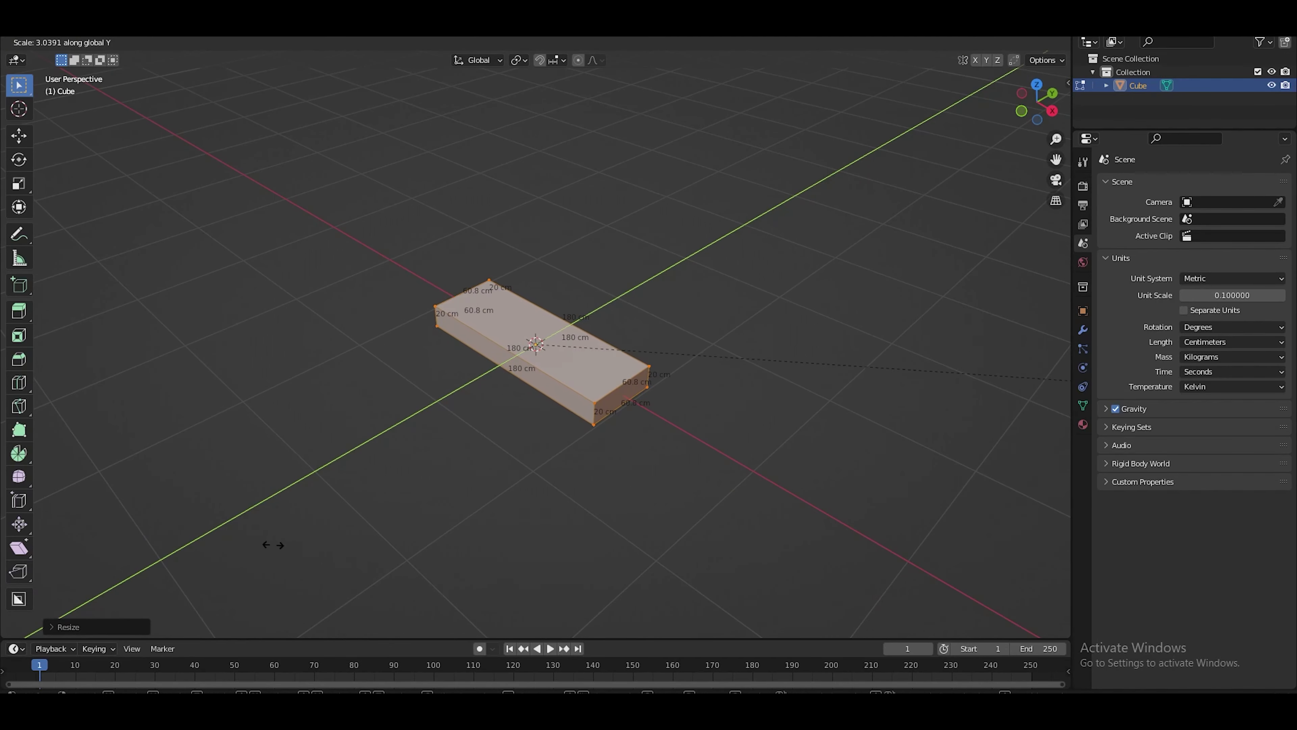
Scale the block to 215 cm tall, then return to Object Mode and reselect it.
{"action": "middle_click_drag", "start_coordinate": [758, 396], "coordinate": [715, 419]}
{"action": "key", "text": "s"}
{"action": "key", "text": "z"}
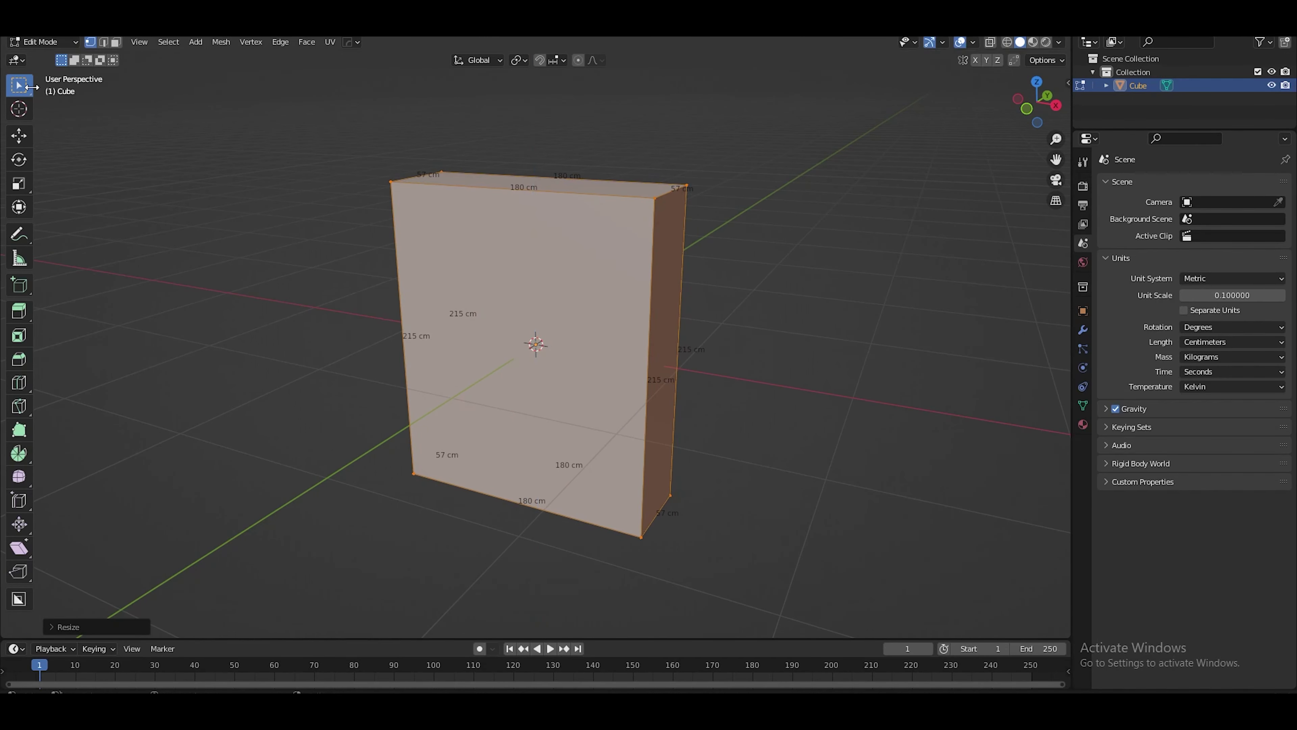
{"action": "key", "text": "KP_1"}
{"action": "key", "text": "Tab"}
{"action": "left_click", "coordinate": [629, 352]}
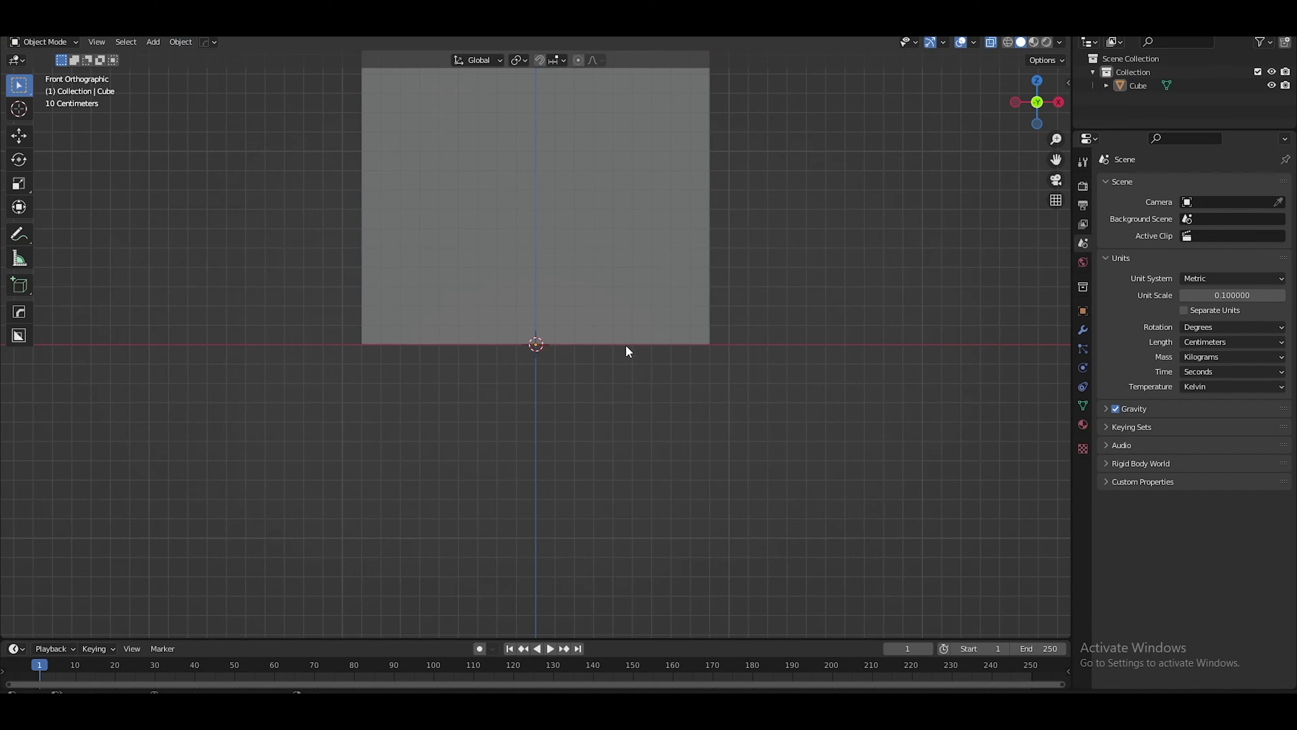
{"action": "mouse_move", "coordinate": [629, 351]}
{"action": "middle_mouse_down"}
{"action": "mouse_move", "coordinate": [639, 388]}
{"action": "mouse_move", "coordinate": [604, 367]}
{"action": "middle_mouse_up"}
{"action": "left_click", "coordinate": [604, 367]}
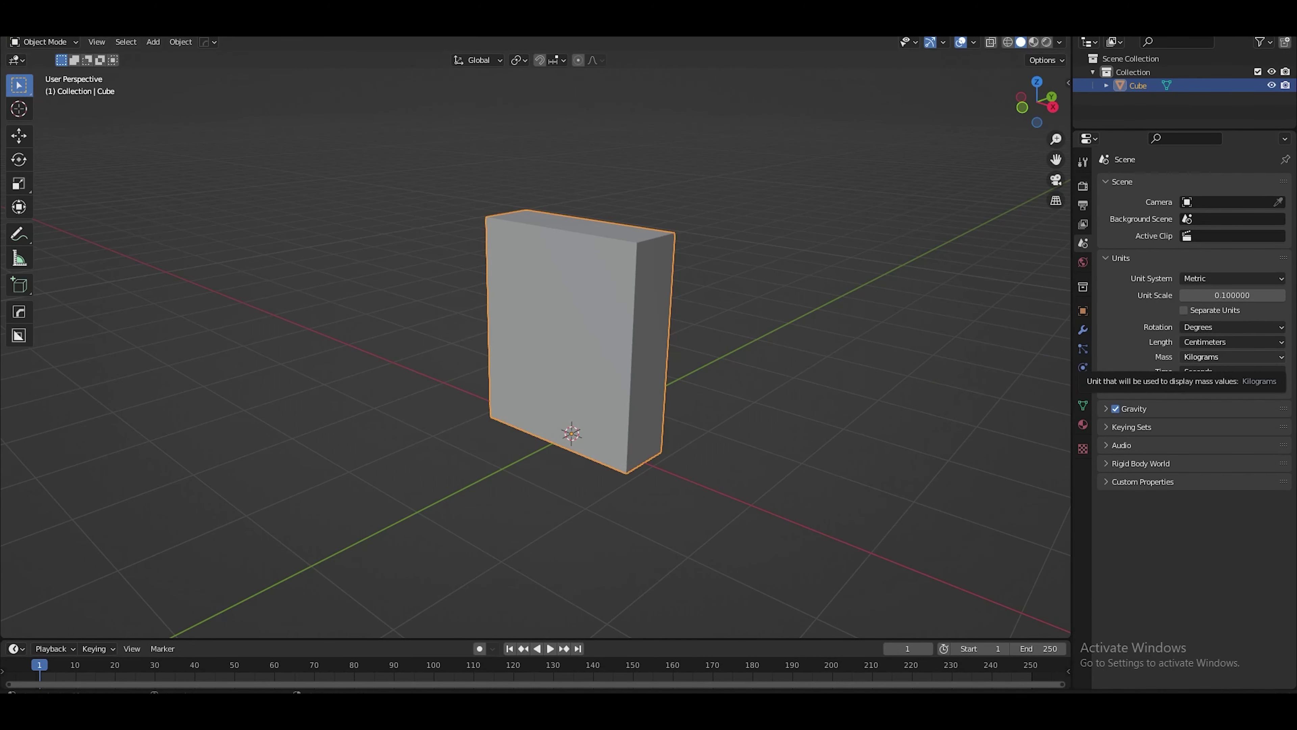
Delete one half of the block's vertices.
{"action": "key", "text": "Tab"}
{"action": "left_click", "coordinate": [637, 311]}
{"action": "key", "text": "x"}
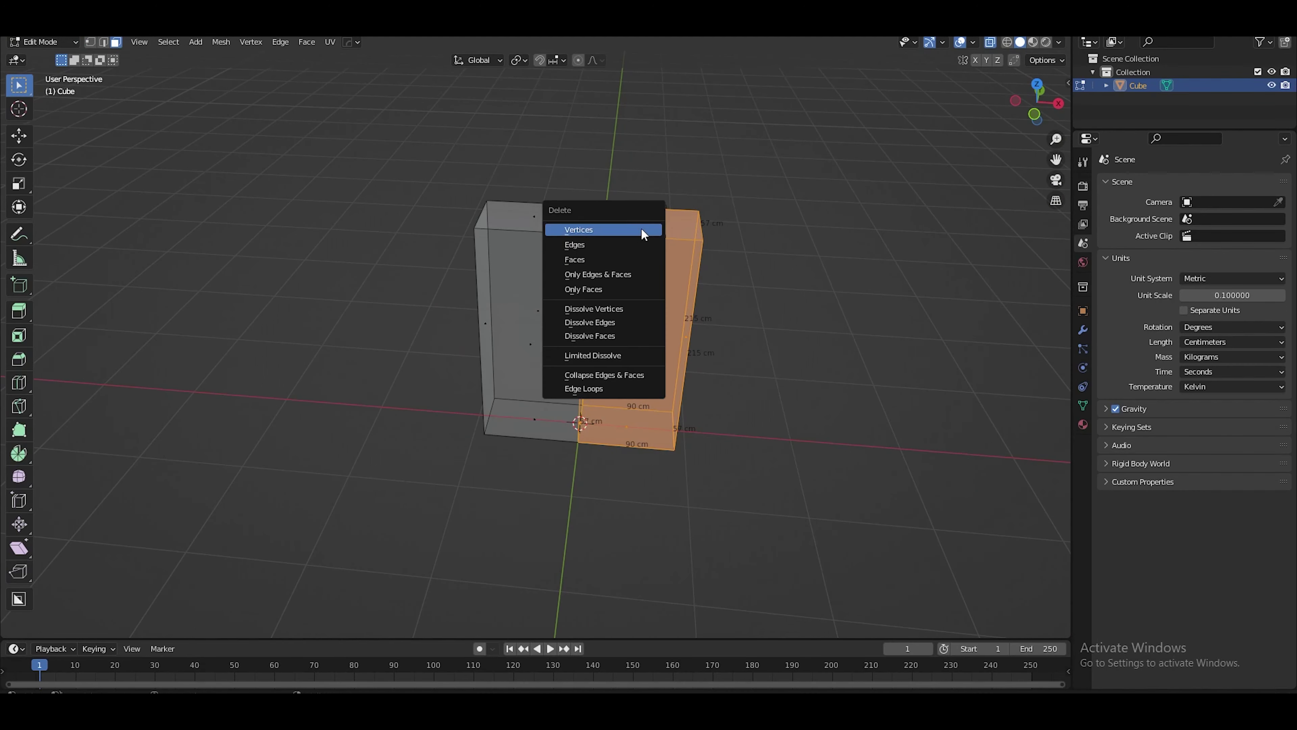
{"action": "left_click", "coordinate": [592, 258]}
{"action": "key", "text": "Tab"}
{"action": "mouse_move", "coordinate": [593, 258]}
{"action": "middle_mouse_down"}
{"action": "mouse_move", "coordinate": [517, 264]}
{"action": "mouse_move", "coordinate": [666, 310]}
{"action": "middle_mouse_up"}
Add a Mirror modifier to the remaining half block.
{"action": "left_click", "coordinate": [1060, 42]}
{"action": "scroll", "coordinate": [545, 285], "scroll_direction": "down", "scroll_amount": 3}
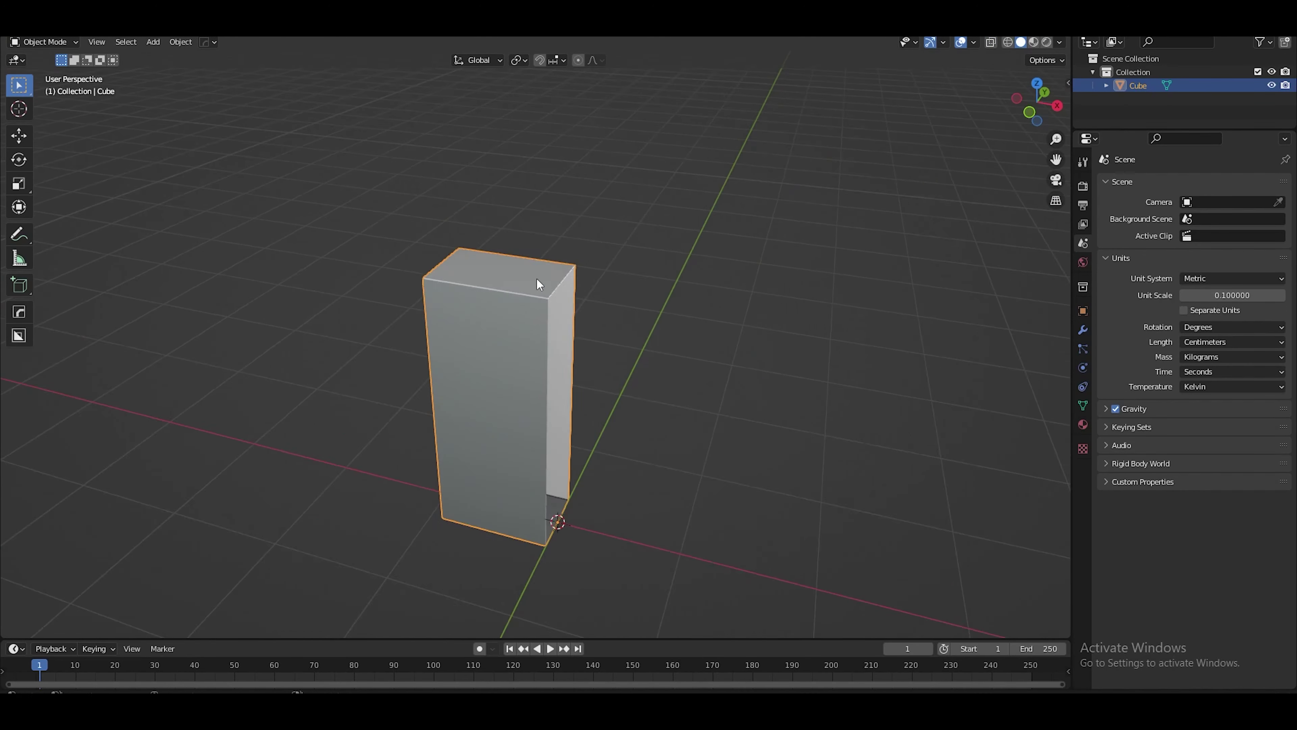
{"action": "left_click", "coordinate": [1082, 329]}
{"action": "left_click", "coordinate": [1146, 191]}
{"action": "key", "text": "Tab"}
{"action": "key", "text": "ctrl+r"}
{"action": "left_click", "coordinate": [406, 274]}
Slide a vertical edge loop toward the side to mark the side frame border.
{"action": "mouse_move", "coordinate": [562, 307]}
{"action": "middle_mouse_down"}
{"action": "mouse_move", "coordinate": [406, 275]}
{"action": "mouse_move", "coordinate": [573, 356]}
{"action": "middle_mouse_up"}
{"action": "left_click", "coordinate": [402, 276]}
{"action": "scroll", "coordinate": [543, 463], "scroll_direction": "up", "scroll_amount": 4}
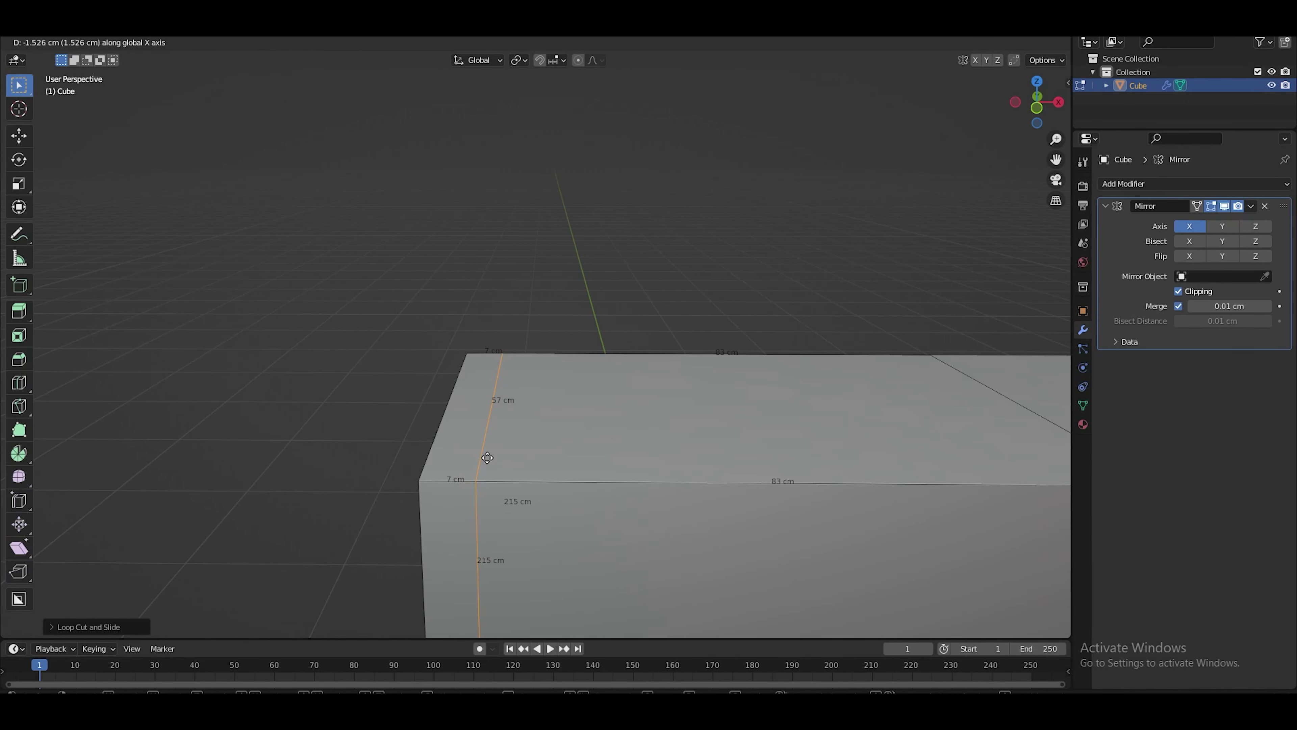
{"action": "left_click", "coordinate": [487, 458]}
{"action": "middle_click_drag", "start_coordinate": [487, 457], "coordinate": [633, 491]}
Add a horizontal loop cut across the front and move it vertically into place.
{"action": "key", "text": "ctrl+r"}
{"action": "left_click", "coordinate": [505, 548]}
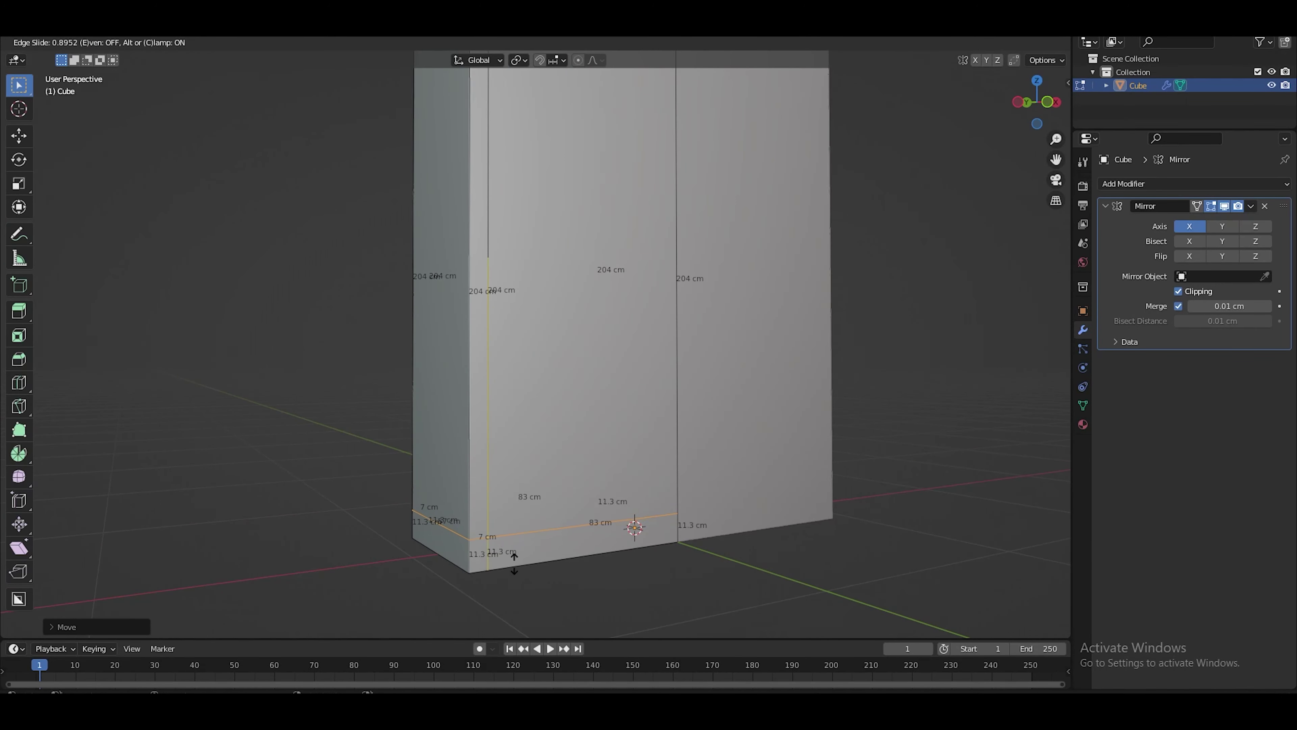
{"action": "scroll", "coordinate": [511, 547], "scroll_direction": "down", "scroll_amount": 2}
{"action": "left_click", "coordinate": [510, 547]}
{"action": "scroll", "coordinate": [511, 546], "scroll_direction": "up", "scroll_amount": 3}
{"action": "key", "text": "g"}
{"action": "key", "text": "z"}
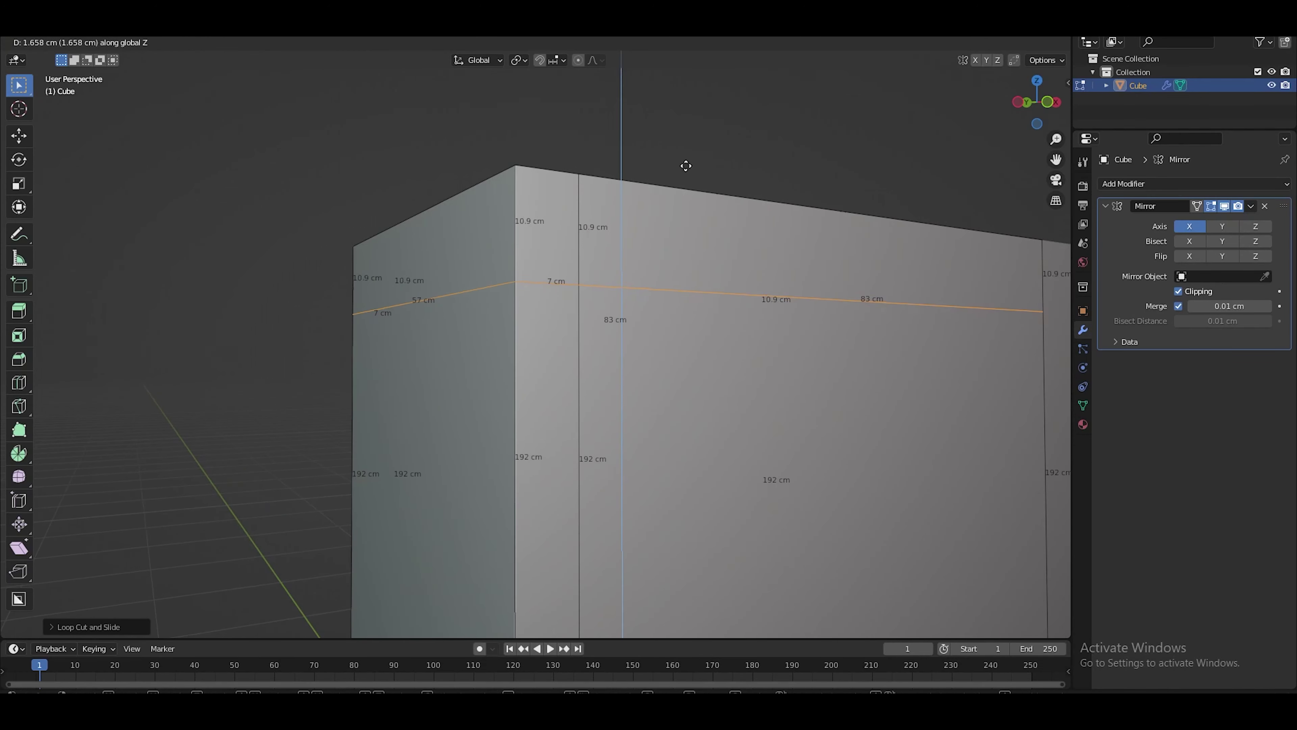
{"action": "left_click", "coordinate": [683, 235]}
Add a loop cut near the bottom and move it vertically for the bottom rail.
{"action": "scroll", "coordinate": [683, 235], "scroll_direction": "down", "scroll_amount": 3}
{"action": "scroll", "coordinate": [506, 261], "scroll_direction": "up", "scroll_amount": 3}
{"action": "key", "text": "ctrl+r"}
{"action": "left_click", "coordinate": [505, 261]}
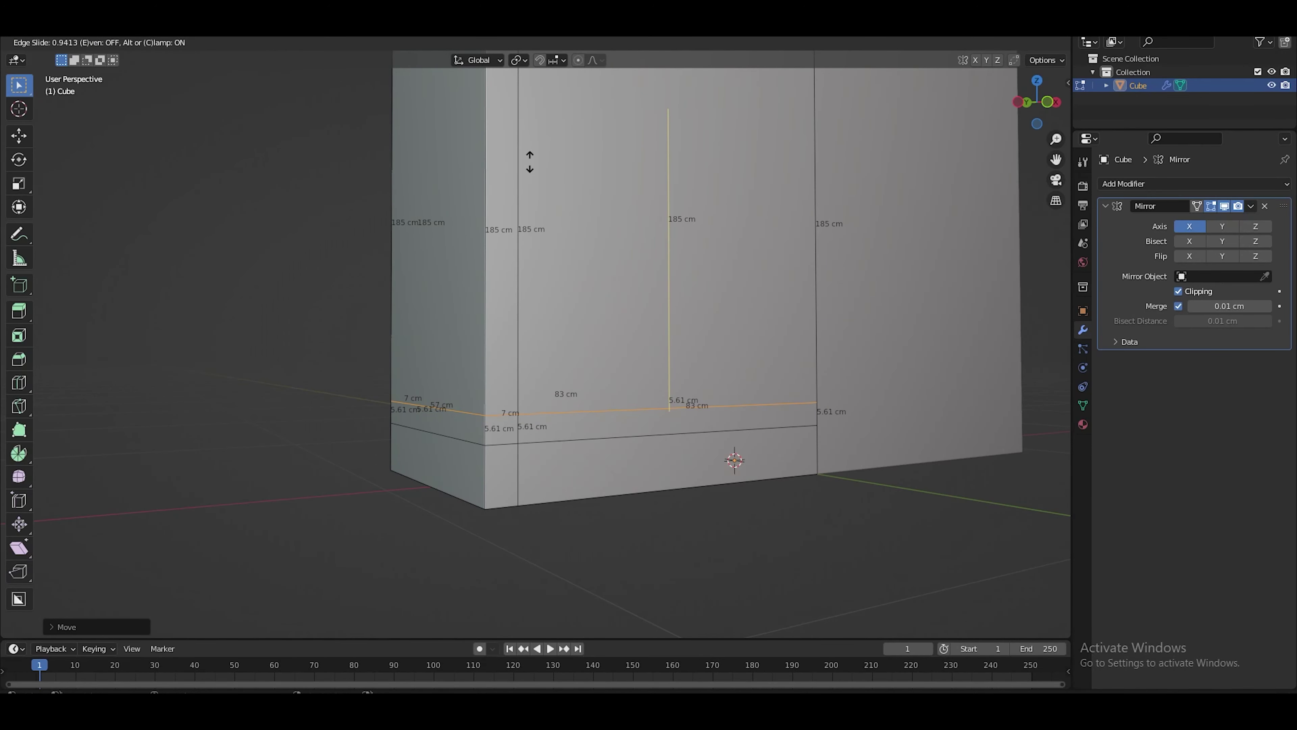
{"action": "left_click", "coordinate": [542, 162]}
{"action": "scroll", "coordinate": [542, 161], "scroll_direction": "down", "scroll_amount": 3}
{"action": "scroll", "coordinate": [553, 344], "scroll_direction": "up", "scroll_amount": 3}
{"action": "key", "text": "g"}
{"action": "key", "text": "z"}
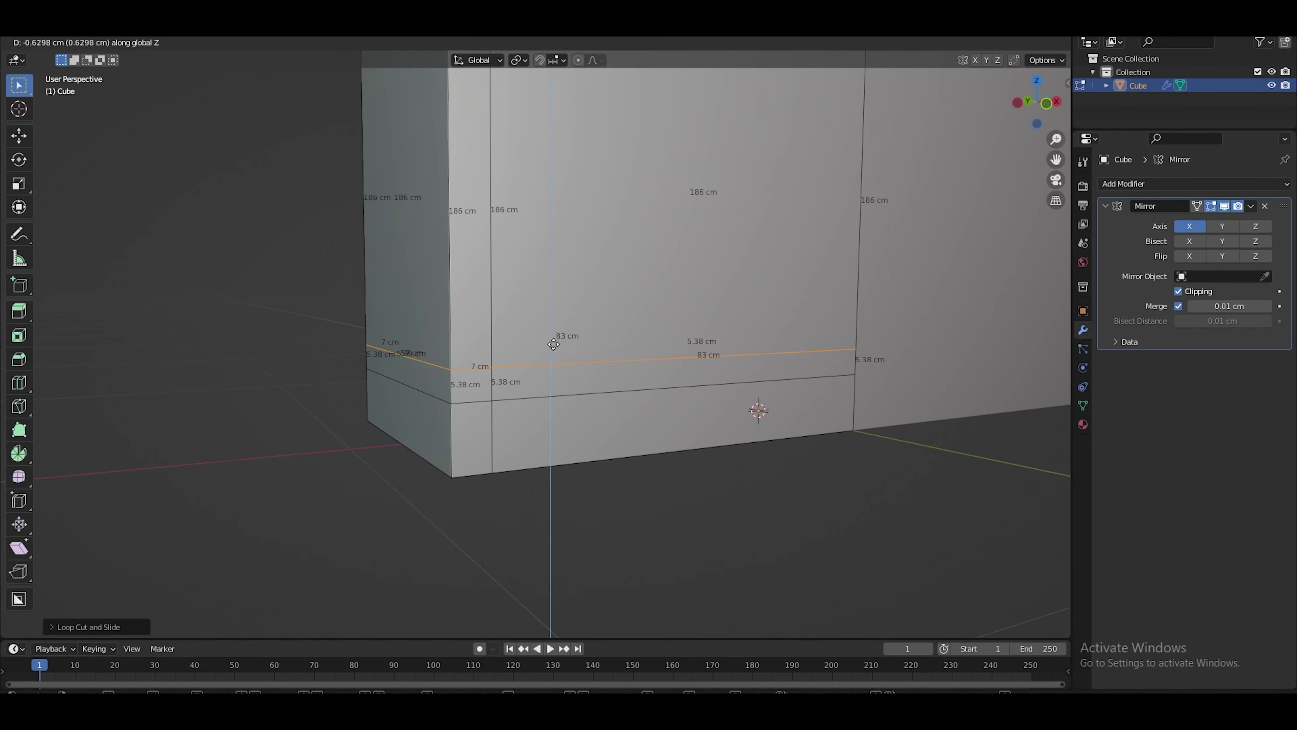
Position a loop near the top edge along Z for the top rail.
{"action": "scroll", "coordinate": [548, 299], "scroll_direction": "down", "scroll_amount": 3}
{"action": "scroll", "coordinate": [509, 224], "scroll_direction": "up", "scroll_amount": 3}
{"action": "key", "text": "g"}
{"action": "key", "text": "g"}
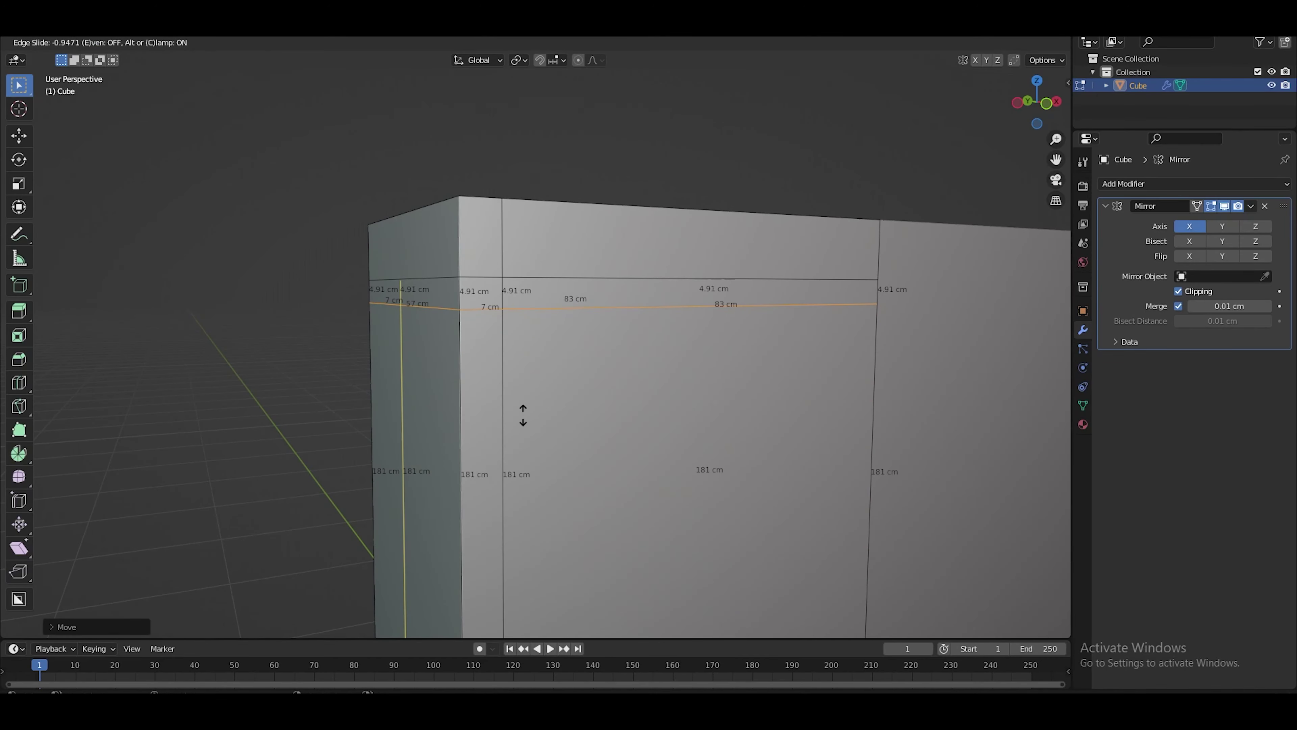
{"action": "key", "text": "Escape"}
{"action": "key", "text": "ctrl+z"}
{"action": "scroll", "coordinate": [578, 489], "scroll_direction": "up", "scroll_amount": 2}
{"action": "key", "text": "g"}
{"action": "key", "text": "z"}
{"action": "key", "text": "Escape"}
{"action": "scroll", "coordinate": [577, 486], "scroll_direction": "down", "scroll_amount": 4}
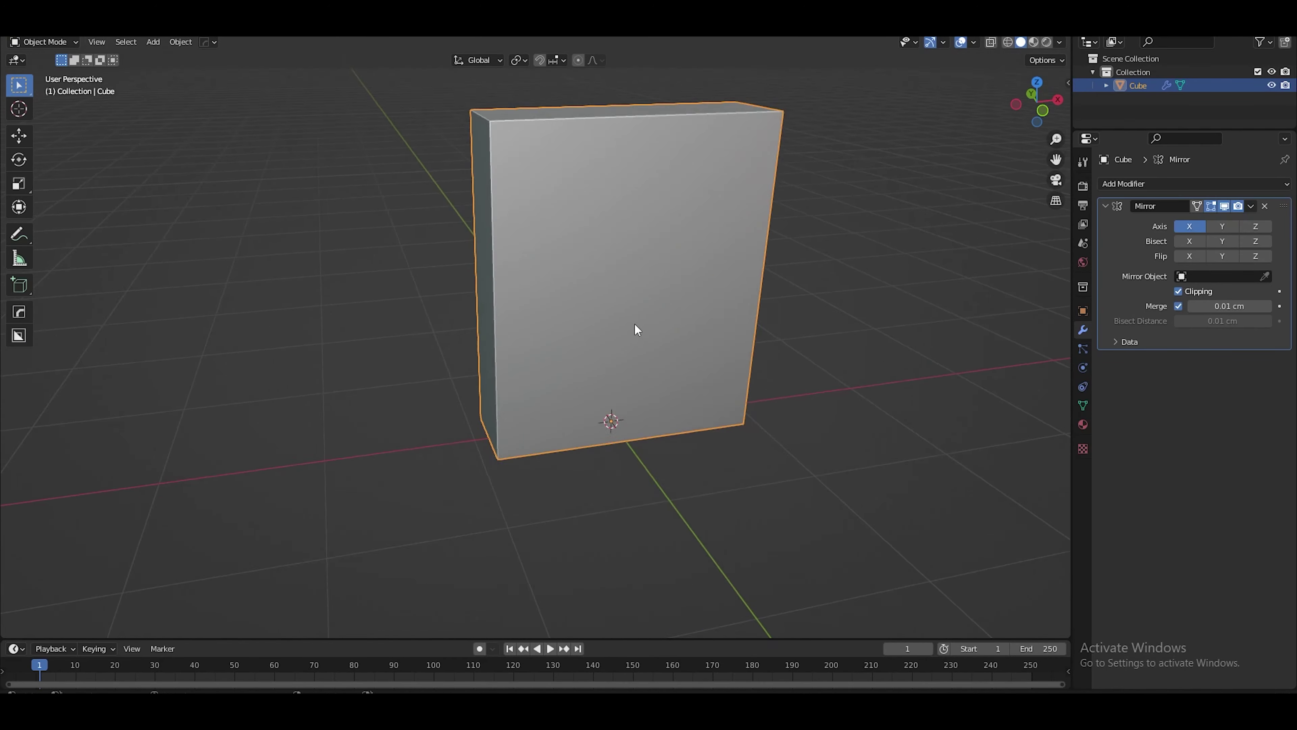
{"action": "scroll", "coordinate": [562, 307], "scroll_direction": "up", "scroll_amount": 4}
Extrude the side face for the frame and set viewport object colour to Random.
{"action": "middle_click_drag", "start_coordinate": [562, 306], "coordinate": [685, 364]}
{"action": "key", "text": "e"}
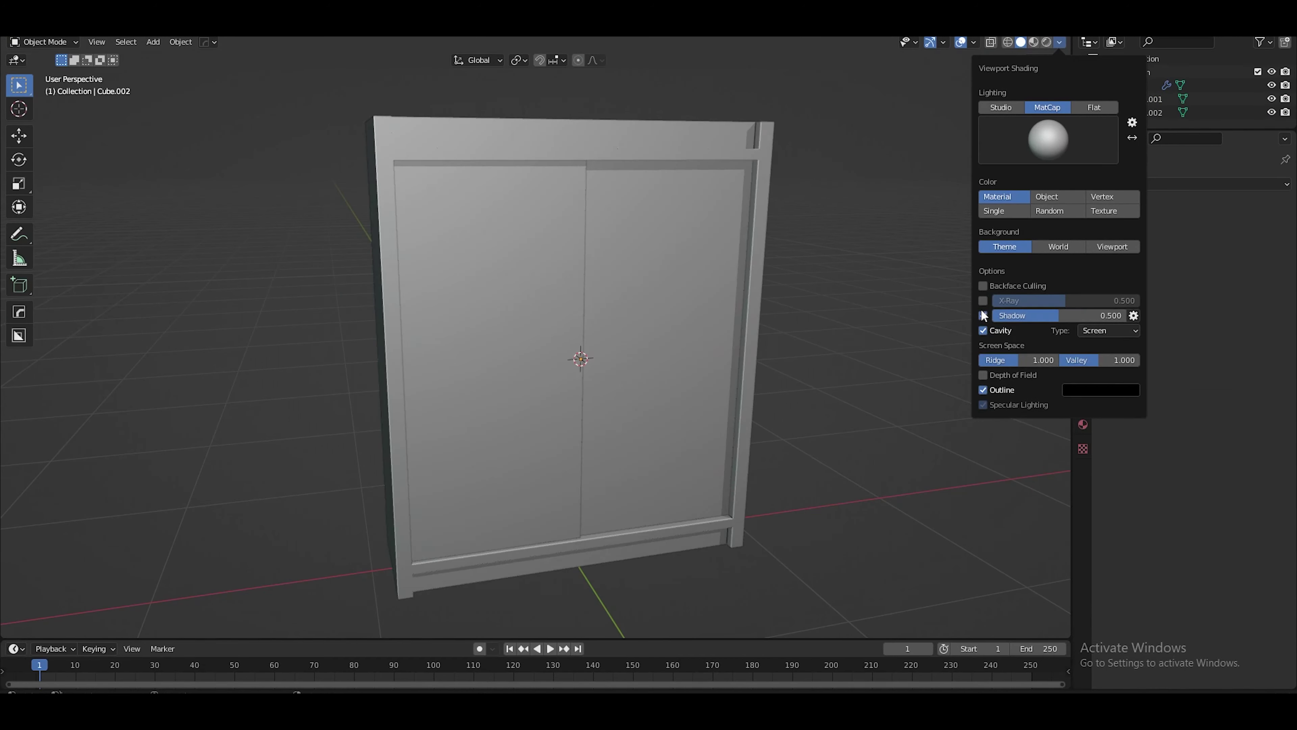
{"action": "left_click", "coordinate": [1050, 211]}
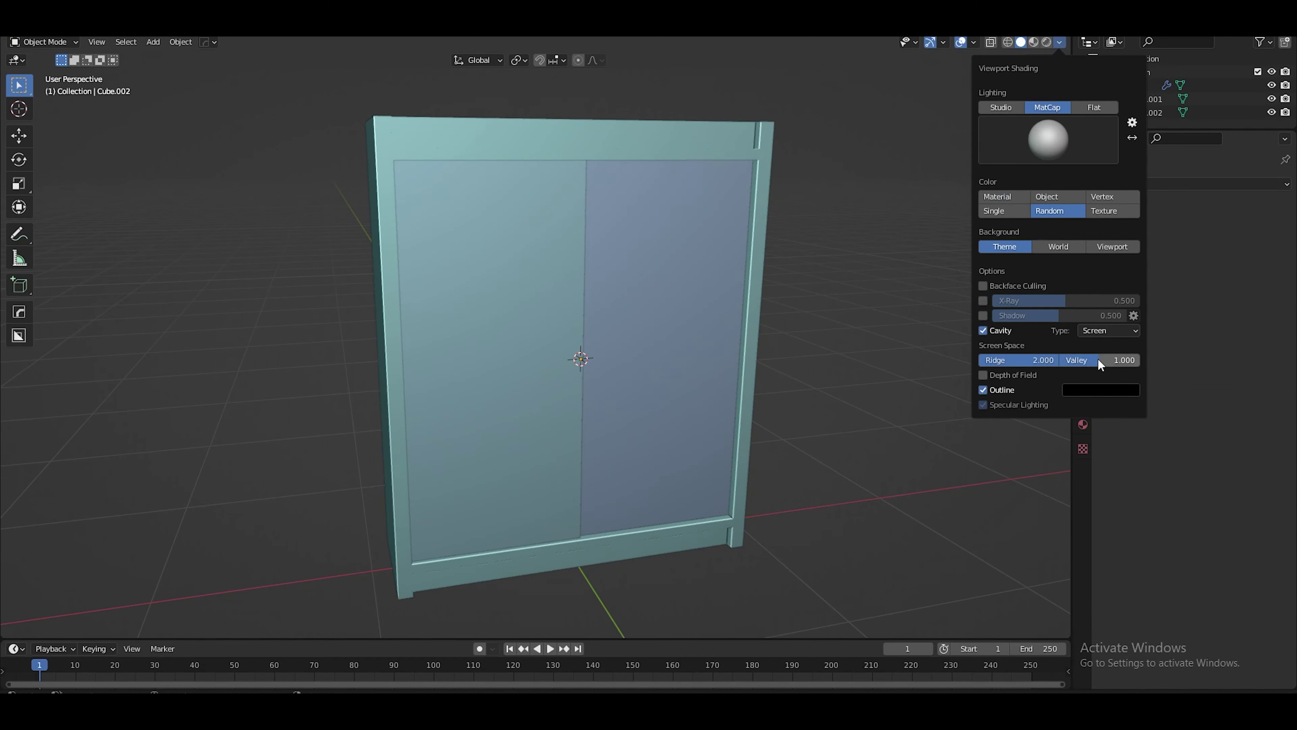
{"action": "middle_click_drag", "start_coordinate": [831, 420], "coordinate": [718, 294]}
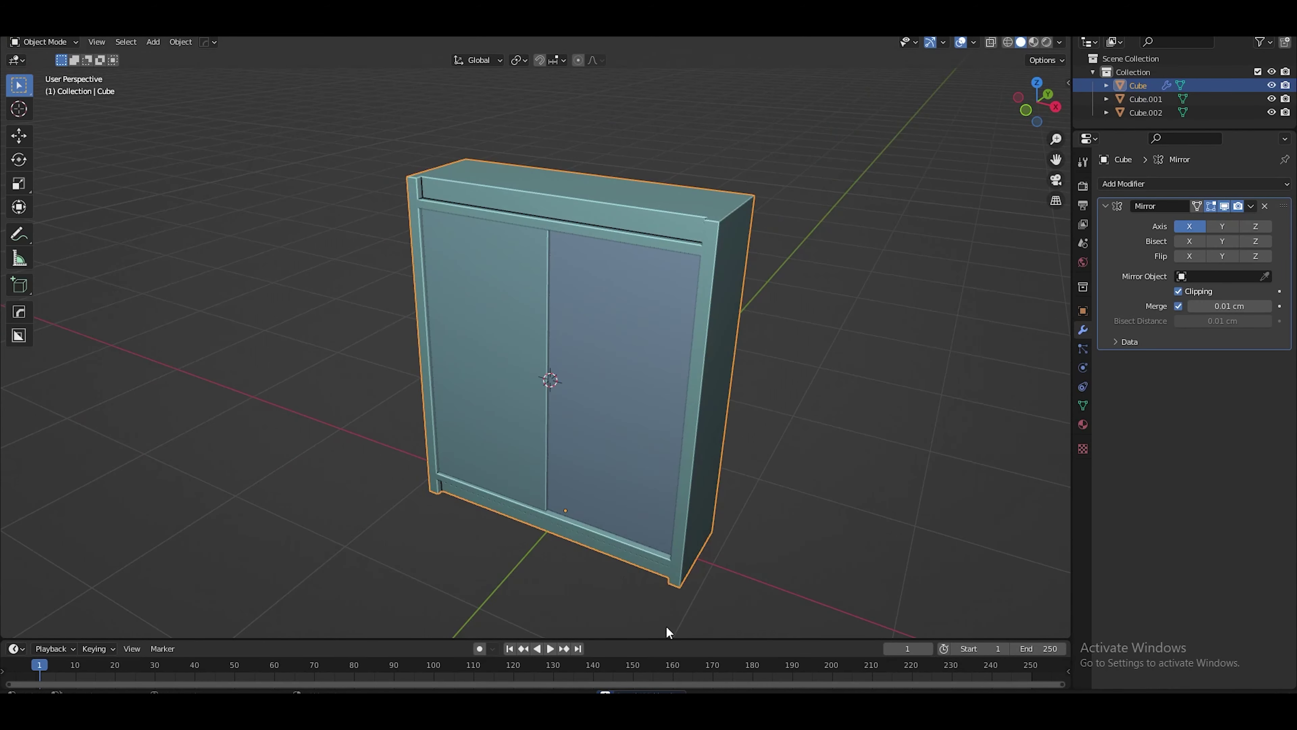
Zoom in on the reference photo's bottom rail and side panel.
{"action": "scroll", "coordinate": [724, 327], "scroll_direction": "up", "scroll_amount": 5}
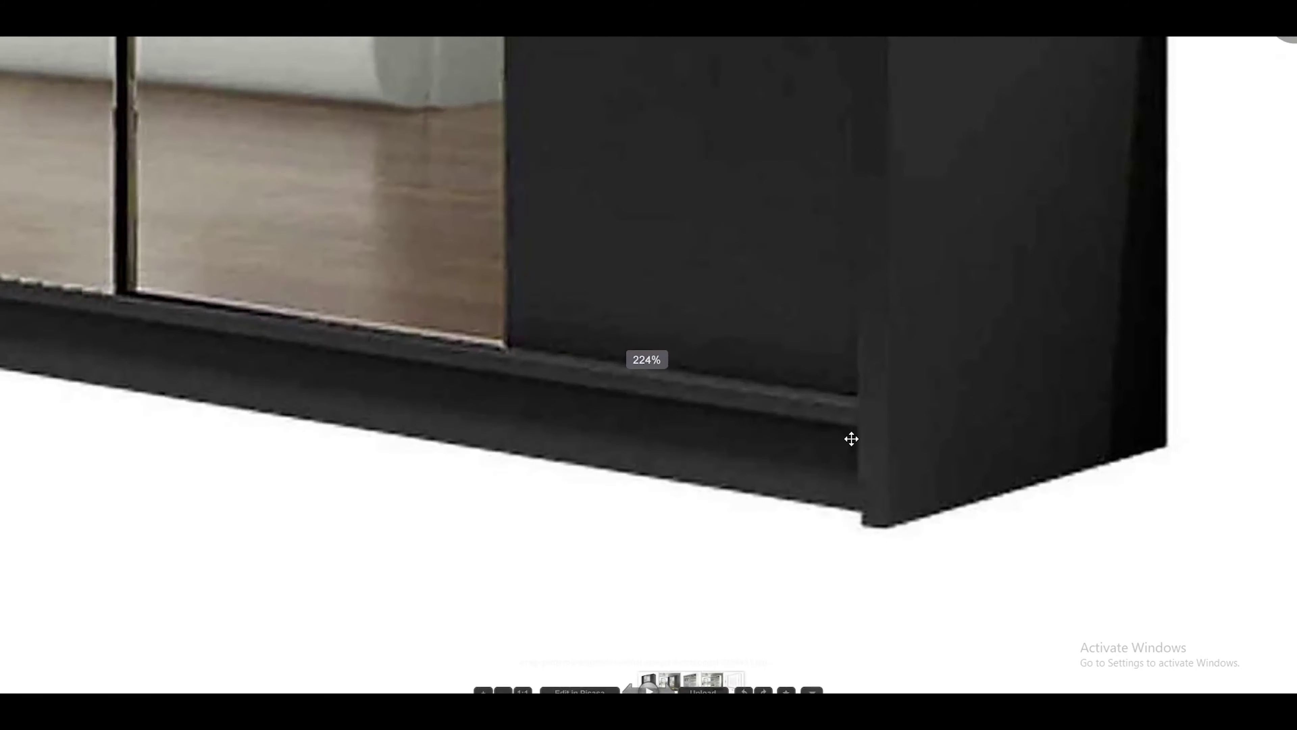
{"action": "scroll", "coordinate": [1032, 202], "scroll_direction": "up", "scroll_amount": 3}
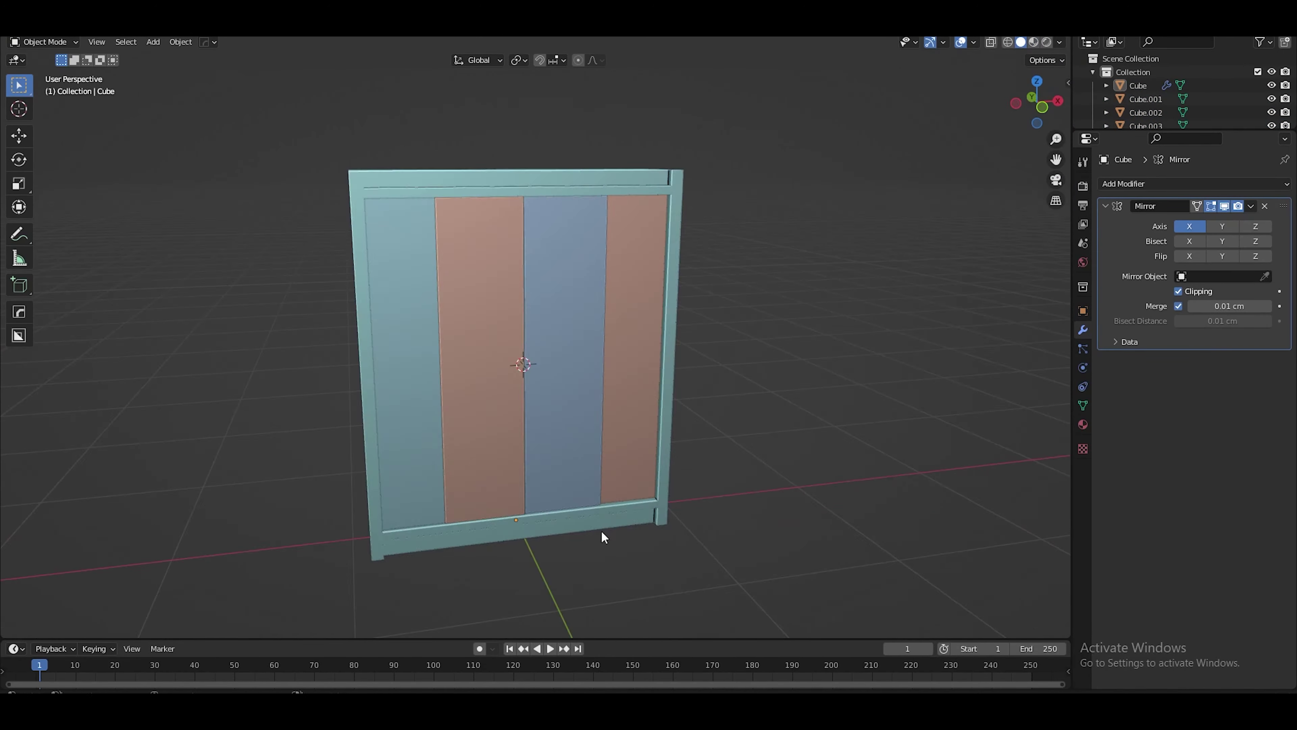
Move in close to the eight-sided handle cylinder and enter its Edit Mode.
{"action": "mouse_move", "coordinate": [601, 530]}
{"action": "middle_mouse_down"}
{"action": "mouse_move", "coordinate": [501, 535]}
{"action": "mouse_move", "coordinate": [746, 407]}
{"action": "mouse_move", "coordinate": [565, 310]}
{"action": "mouse_move", "coordinate": [701, 312]}
{"action": "mouse_move", "coordinate": [752, 428]}
{"action": "middle_mouse_up"}
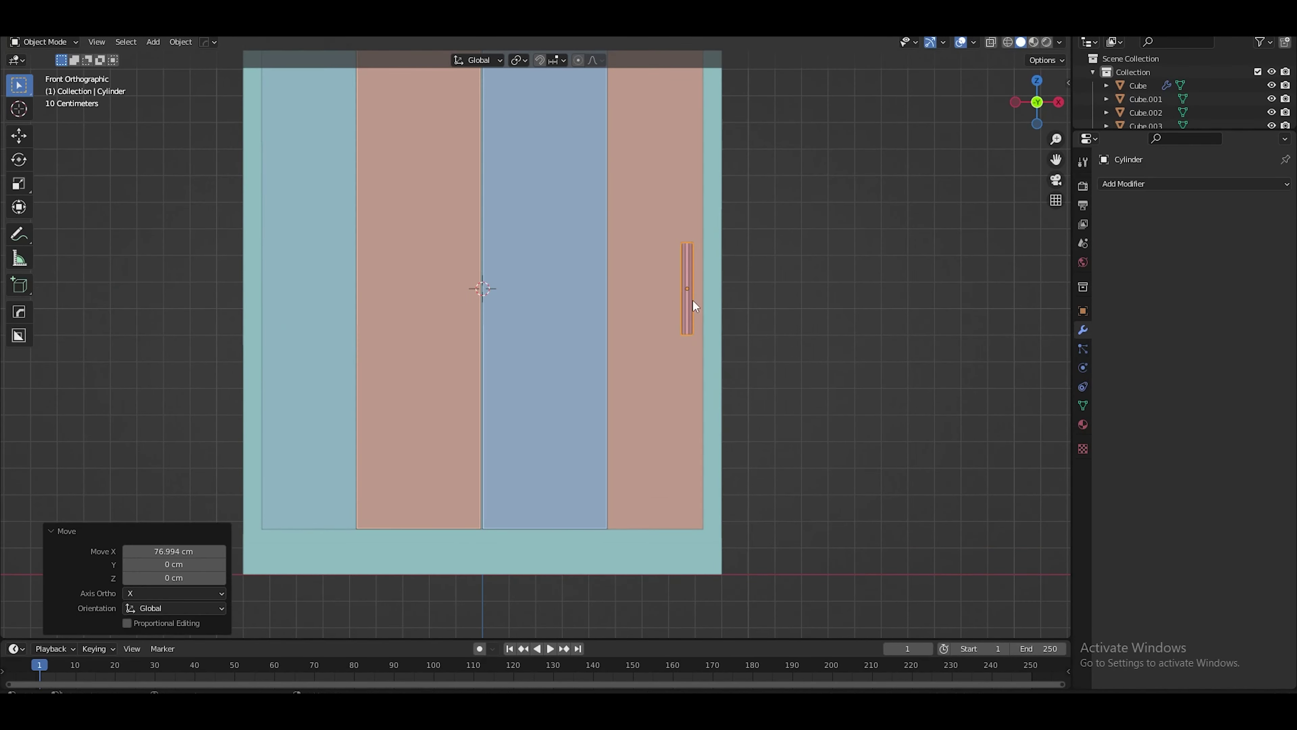
{"action": "middle_click_drag", "start_coordinate": [694, 301], "coordinate": [674, 353]}
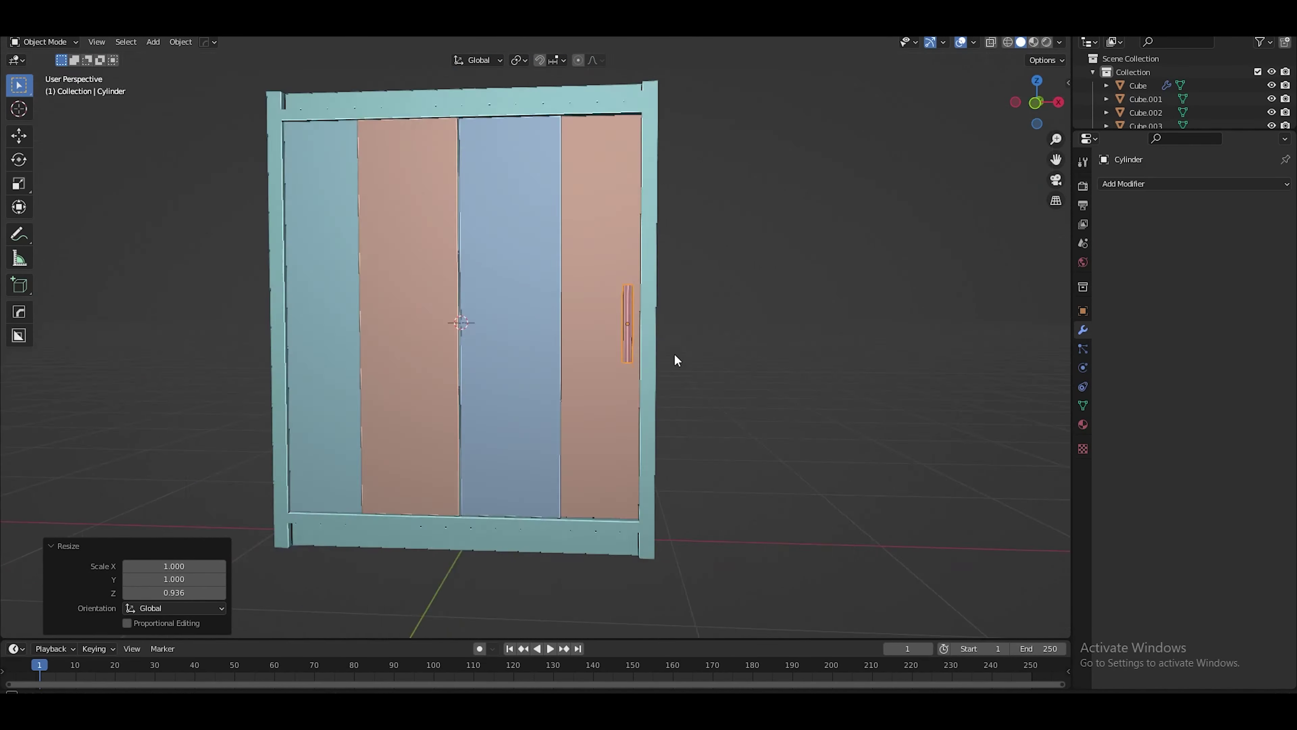
{"action": "scroll", "coordinate": [674, 353], "scroll_direction": "up", "scroll_amount": 5}
{"action": "key", "text": "Tab"}
{"action": "middle_click_drag", "start_coordinate": [658, 268], "coordinate": [655, 296]}
{"action": "scroll", "coordinate": [655, 296], "scroll_direction": "down", "scroll_amount": 5}
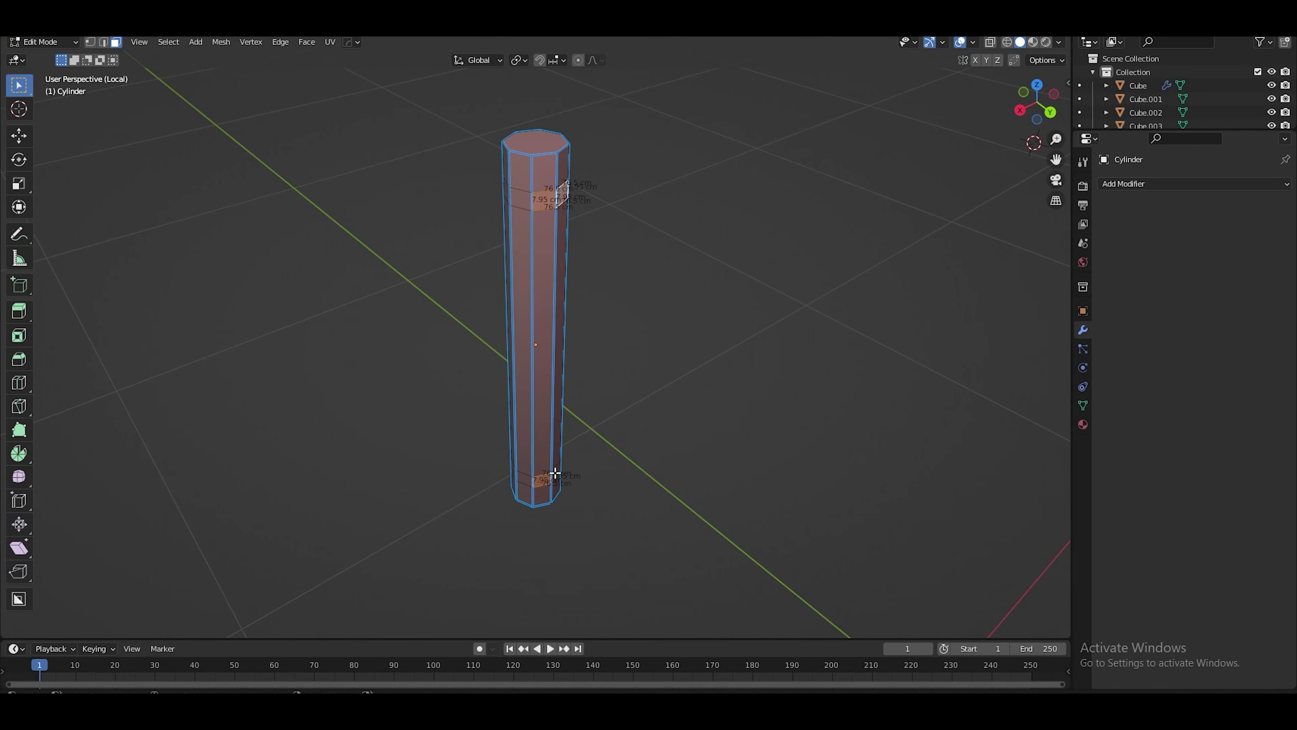
Extrude the handle's top faces from the top view and check the result.
{"action": "key", "text": "3"}
{"action": "key", "text": "e"}
{"action": "left_click", "coordinate": [694, 390]}
{"action": "key", "text": "KP_7"}
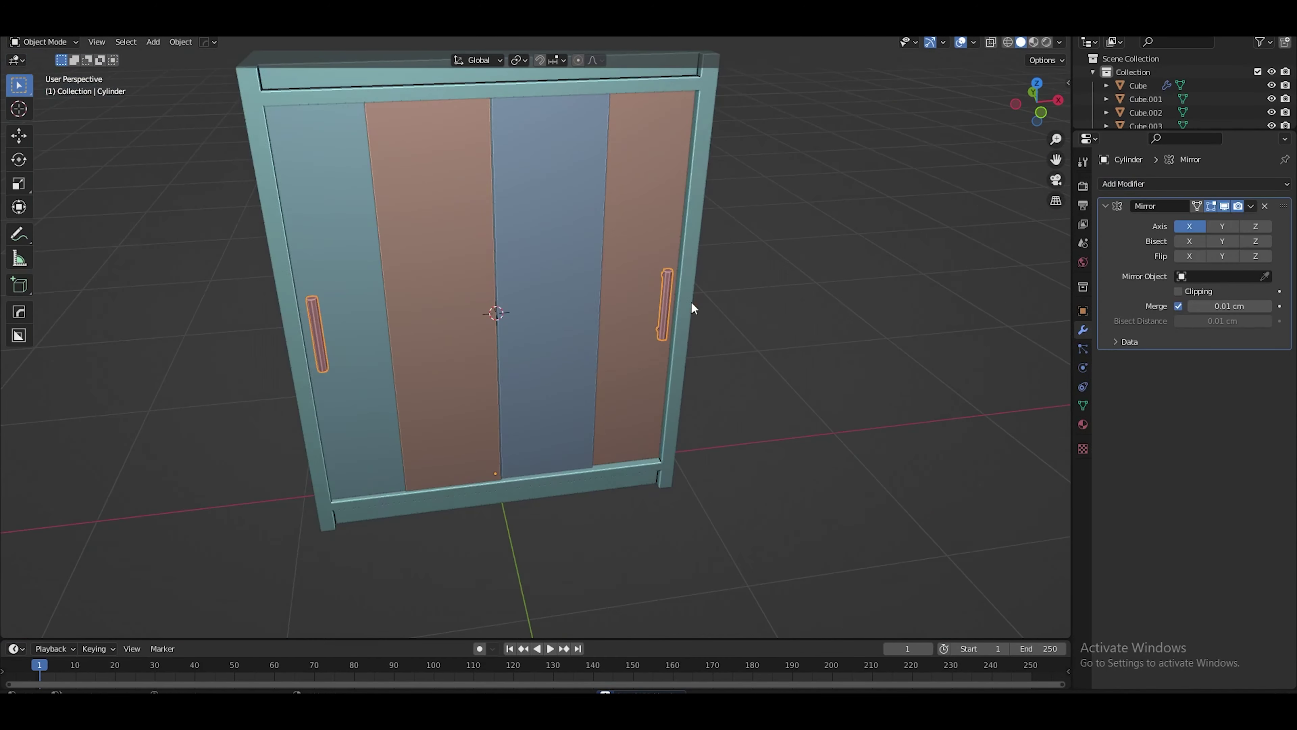
{"action": "scroll", "coordinate": [617, 455], "scroll_direction": "up", "scroll_amount": 5}
{"action": "key", "text": "Tab"}
{"action": "middle_click_drag", "start_coordinate": [617, 455], "coordinate": [745, 377]}
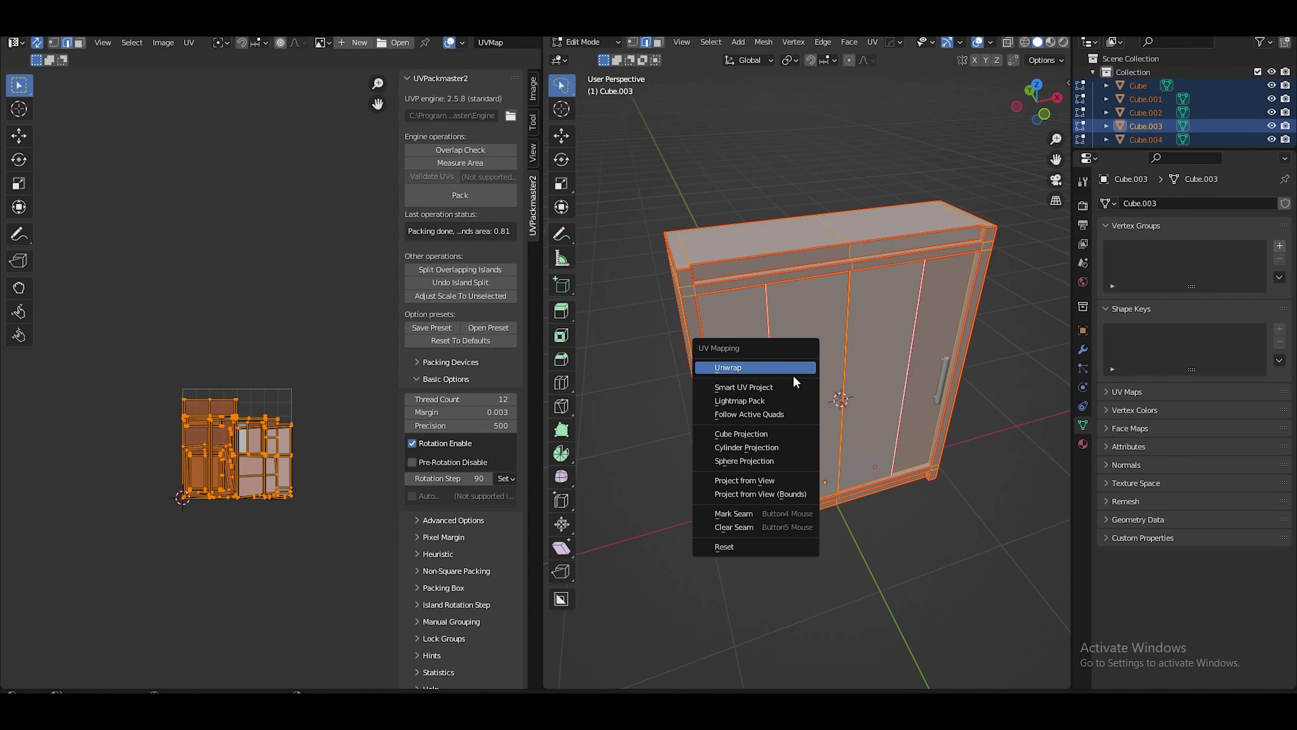
Enter Edit Mode on the wardrobe parts and select the left door face to show its UVs.
{"action": "key", "text": "Tab"}
{"action": "left_click", "coordinate": [761, 343]}
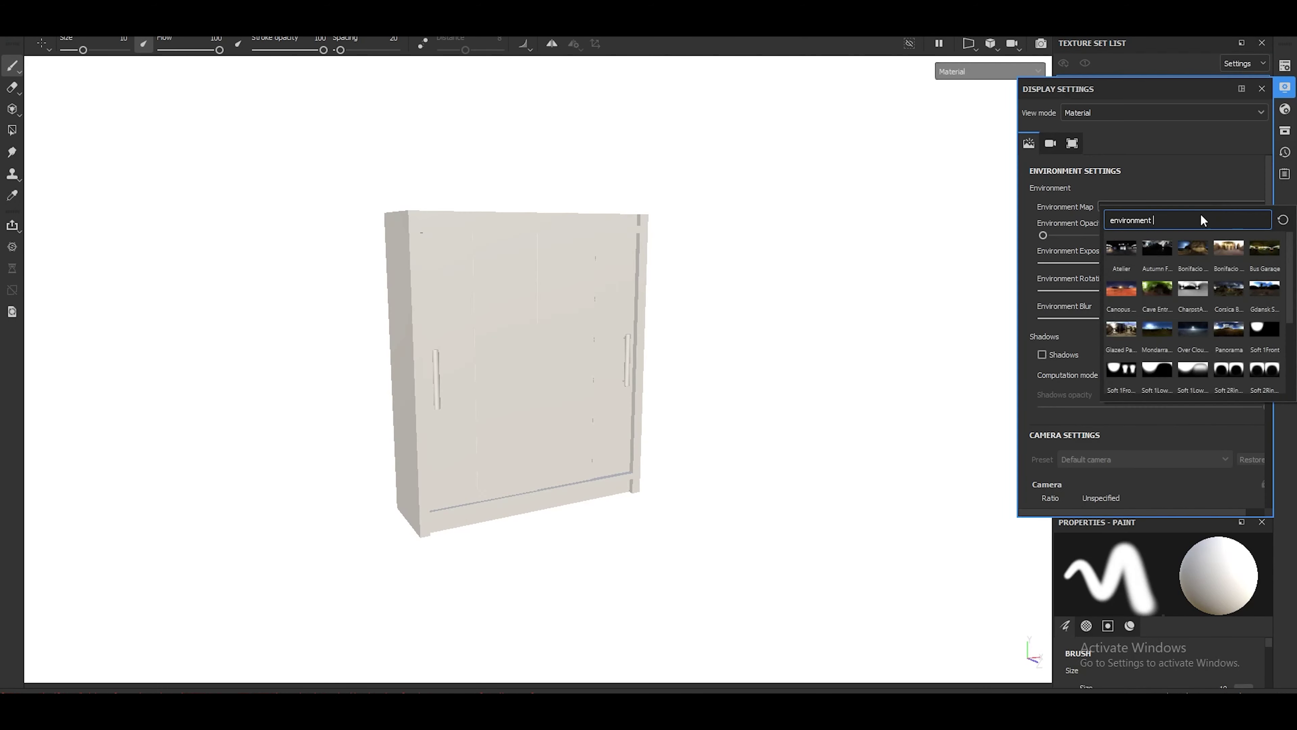
Bake mesh maps for the wardrobe texture set at 4096 resolution.
{"action": "left_click", "coordinate": [1286, 88]}
{"action": "left_click", "coordinate": [1285, 65]}
{"action": "left_click", "coordinate": [1215, 518]}
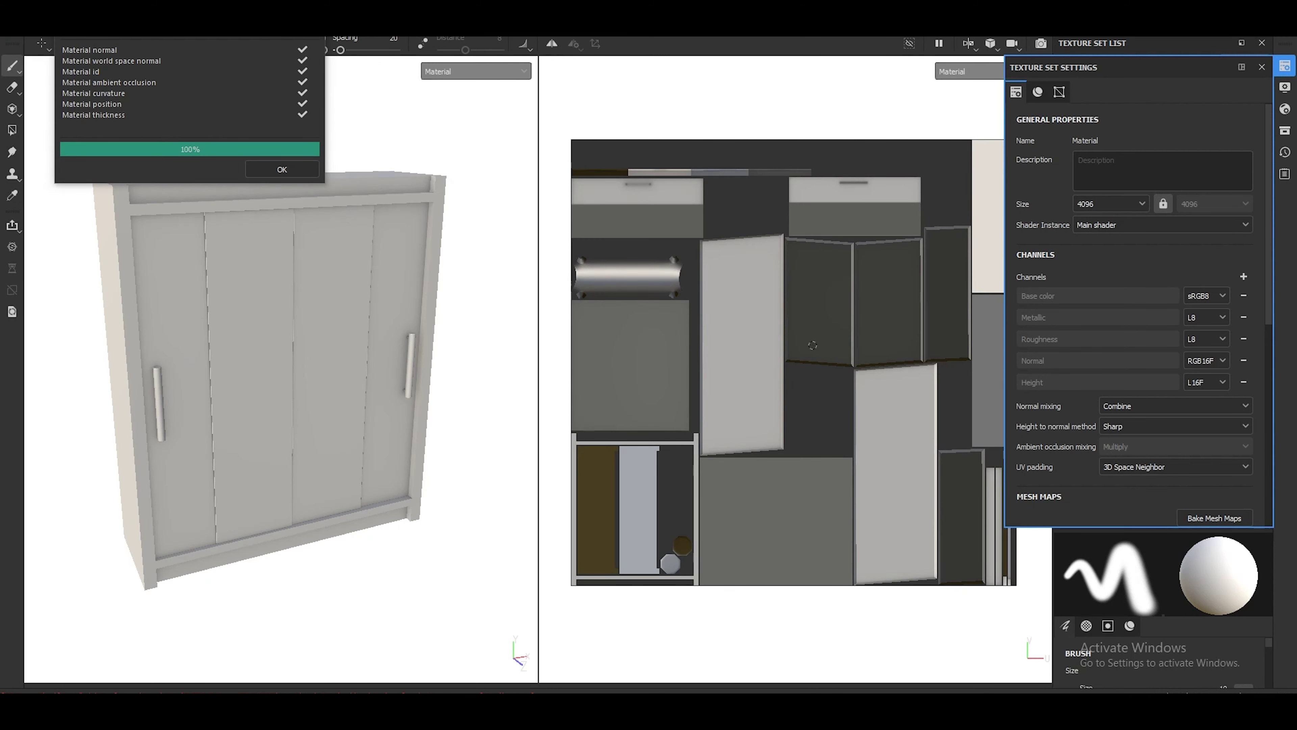
Preview the baked maps and make the fill layer fully glossy with roughness 0.
{"action": "left_click", "coordinate": [275, 169]}
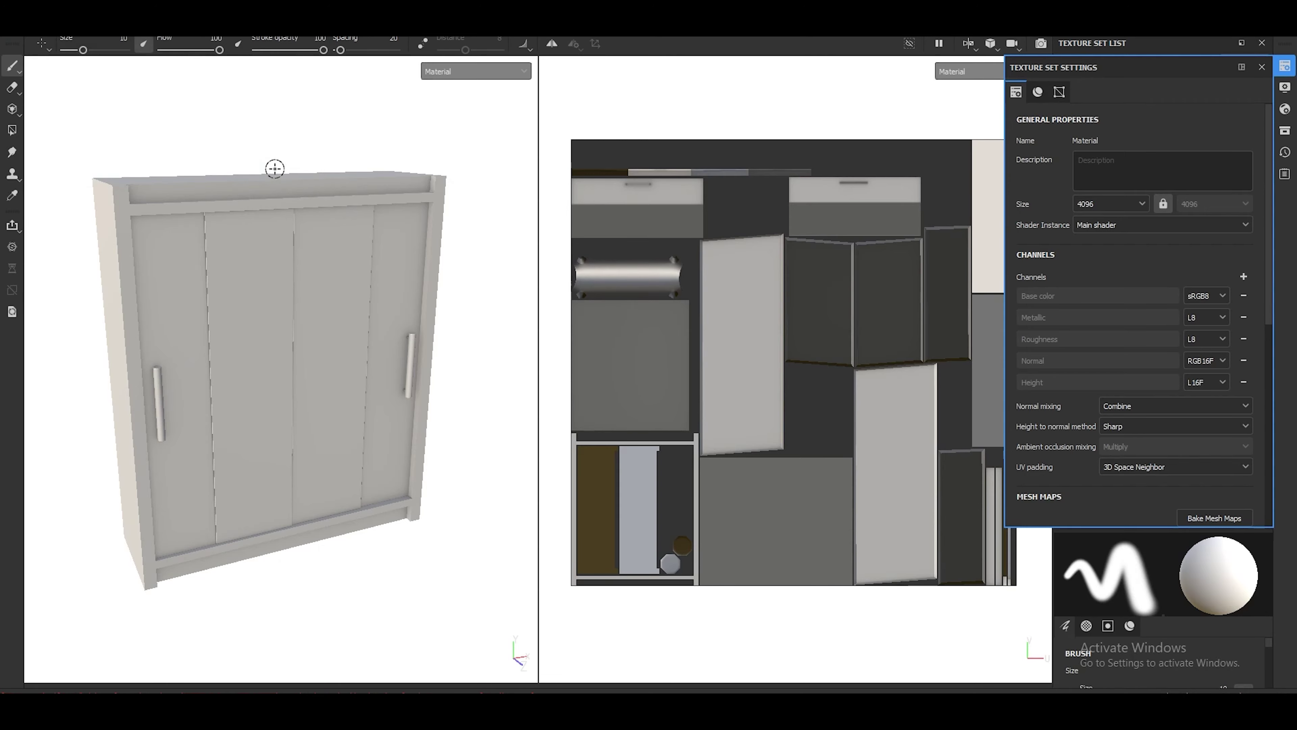
{"action": "left_click_drag", "start_coordinate": [270, 168], "coordinate": [402, 302], "text": "alt"}
{"action": "key", "text": "b"}
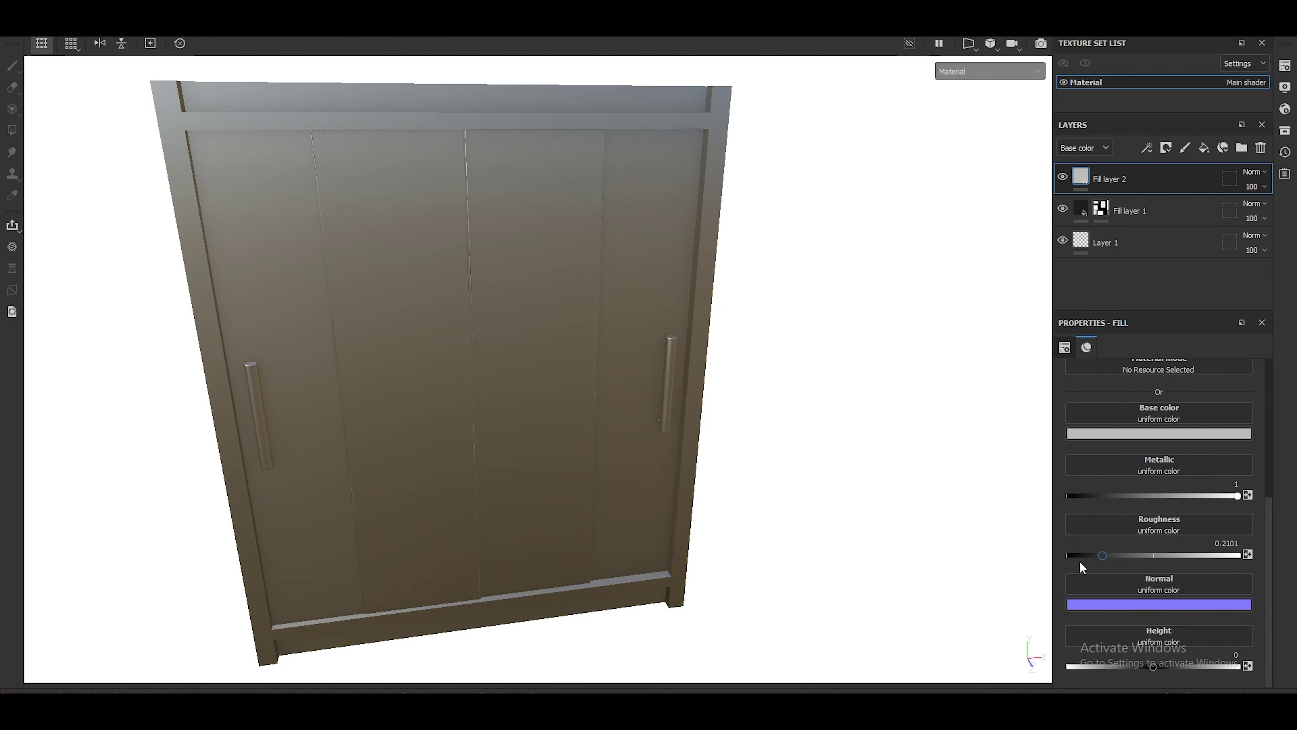
{"action": "left_click_drag", "start_coordinate": [1082, 557], "coordinate": [1065, 556]}
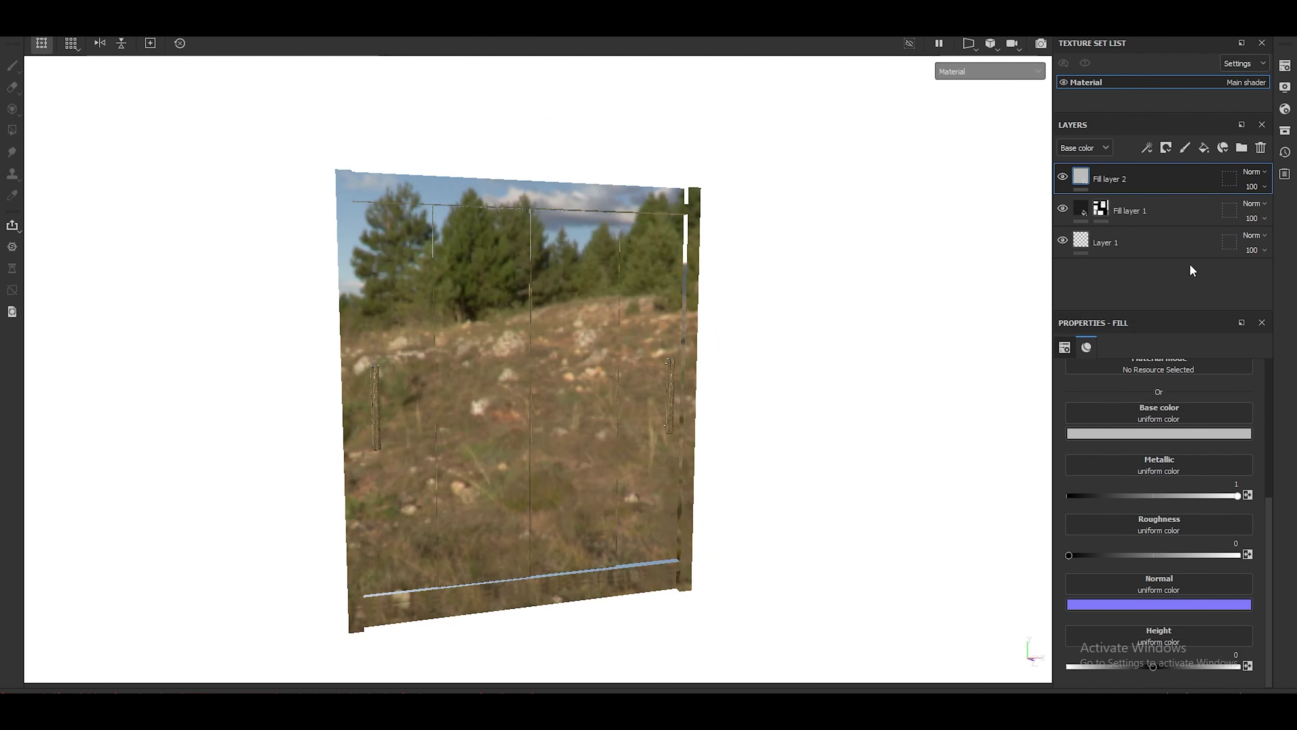
Add a black mask to Fill layer 1 and attempt to rename it.
{"action": "right_click", "coordinate": [1133, 178]}
{"action": "left_click", "coordinate": [1144, 50]}
{"action": "type", "text": "mirror"}
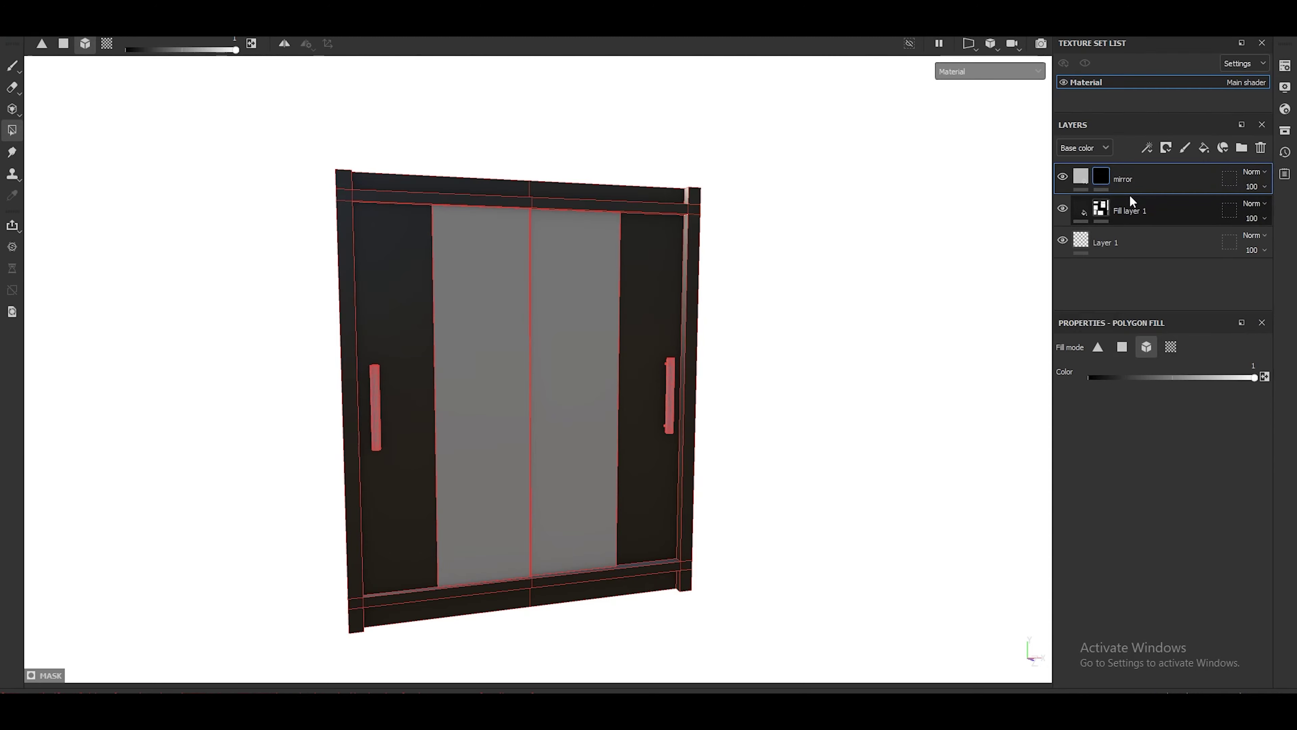
{"action": "double_click", "coordinate": [1131, 209]}
{"action": "type", "text": "wool"}
{"action": "key", "text": "ctrl+z"}
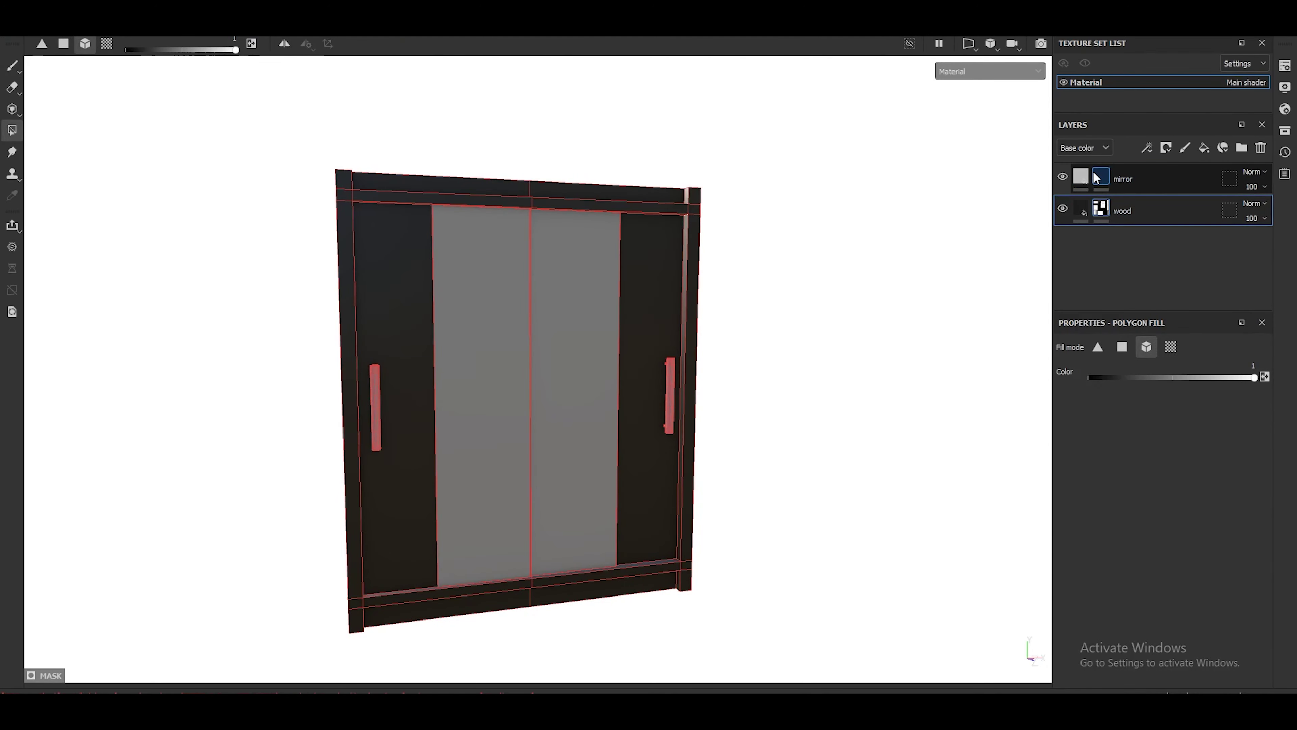
Polygon Fill the mirror panel faces into the mirror layer's mask.
{"action": "left_click", "coordinate": [1096, 177]}
{"action": "scroll", "coordinate": [478, 342], "scroll_direction": "up", "scroll_amount": 5}
{"action": "left_click", "coordinate": [477, 342]}
{"action": "scroll", "coordinate": [516, 413], "scroll_direction": "up", "scroll_amount": 3}
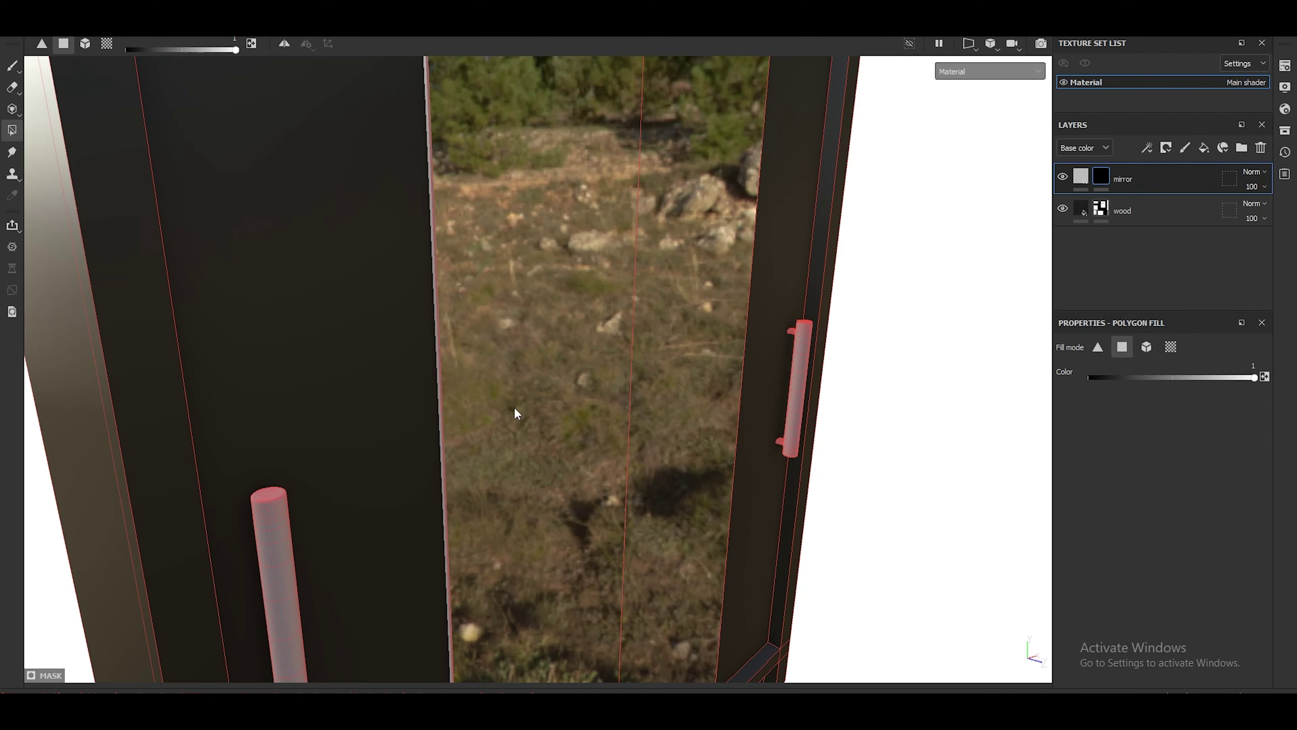
{"action": "key", "text": "F1"}
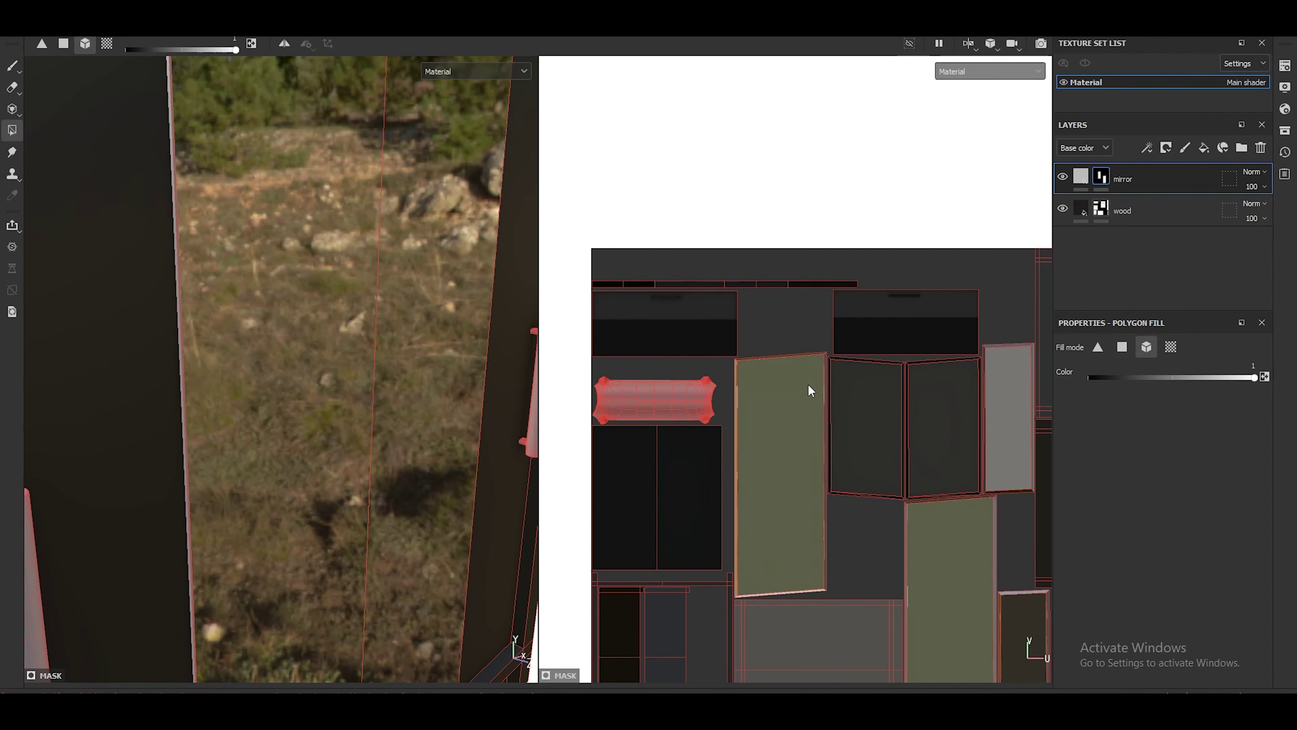
Inspect the mirror panel's edges and the cabinet top in the 3D view.
{"action": "mouse_move", "coordinate": [313, 333]}
{"action": "left_mouse_down", "text": "alt"}
{"action": "mouse_move", "coordinate": [246, 362]}
{"action": "mouse_move", "coordinate": [267, 365]}
{"action": "left_mouse_up", "text": "alt"}
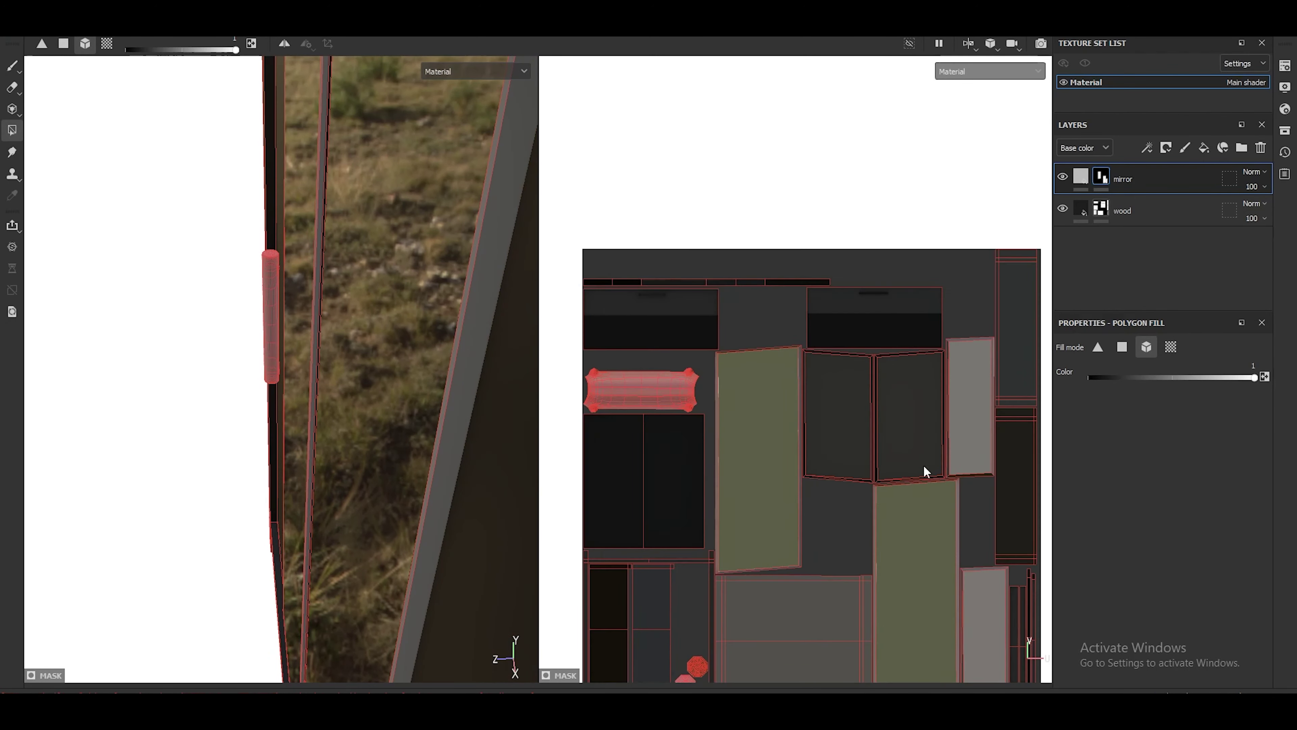
{"action": "scroll", "coordinate": [926, 471], "scroll_direction": "up", "scroll_amount": 5}
{"action": "scroll", "coordinate": [846, 291], "scroll_direction": "down", "scroll_amount": 3}
{"action": "scroll", "coordinate": [802, 413], "scroll_direction": "up", "scroll_amount": 4}
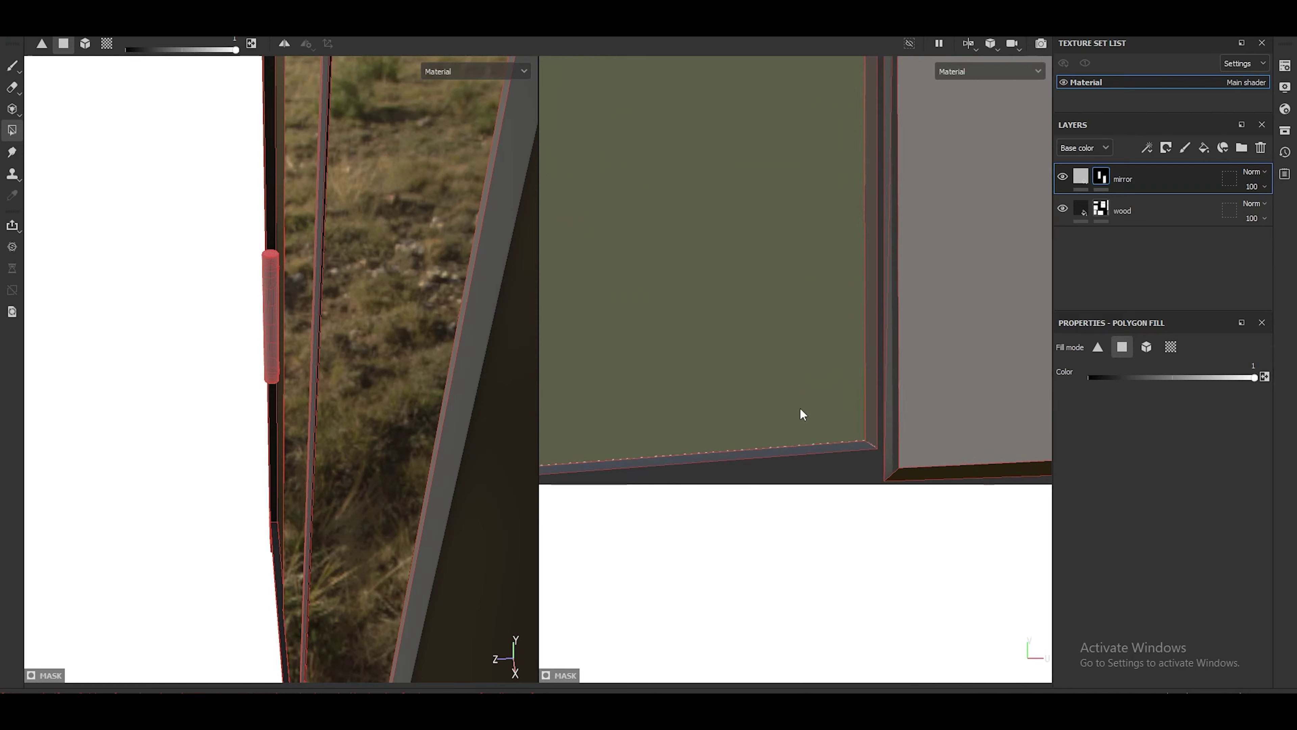
{"action": "scroll", "coordinate": [692, 403], "scroll_direction": "down", "scroll_amount": 1}
{"action": "scroll", "coordinate": [761, 618], "scroll_direction": "down", "scroll_amount": 2}
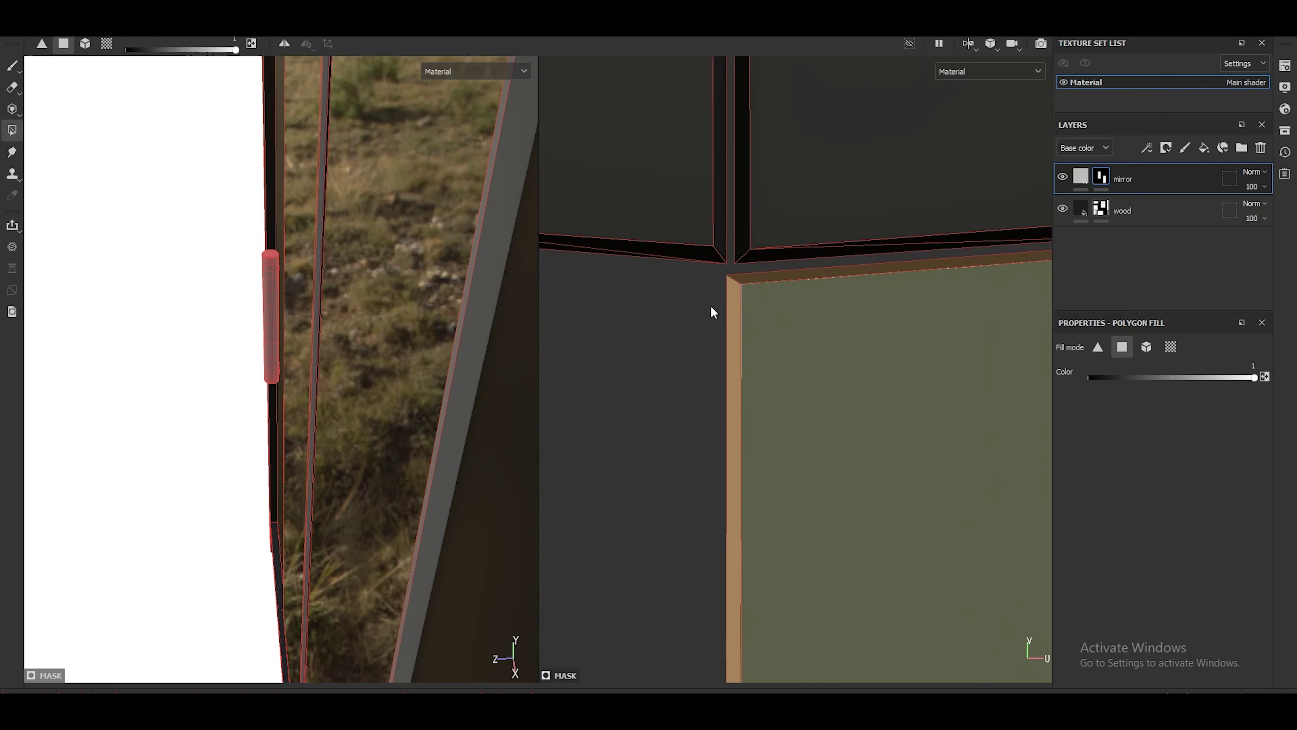
{"action": "scroll", "coordinate": [817, 623], "scroll_direction": "down", "scroll_amount": 2}
{"action": "scroll", "coordinate": [842, 371], "scroll_direction": "up", "scroll_amount": 2}
{"action": "scroll", "coordinate": [803, 396], "scroll_direction": "up", "scroll_amount": 3}
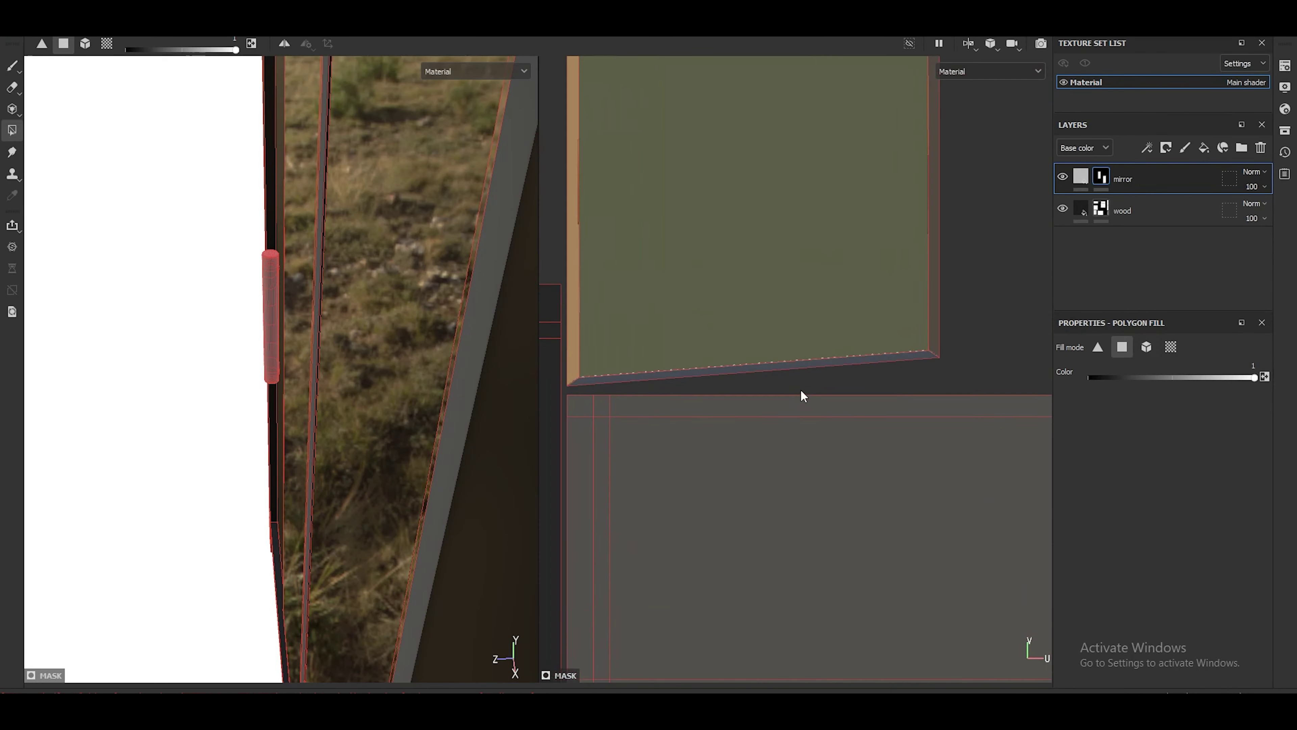
{"action": "mouse_move", "coordinate": [325, 382]}
{"action": "left_mouse_down", "text": "alt"}
{"action": "mouse_move", "coordinate": [339, 350]}
{"action": "mouse_move", "coordinate": [281, 403]}
{"action": "left_mouse_up", "text": "alt"}
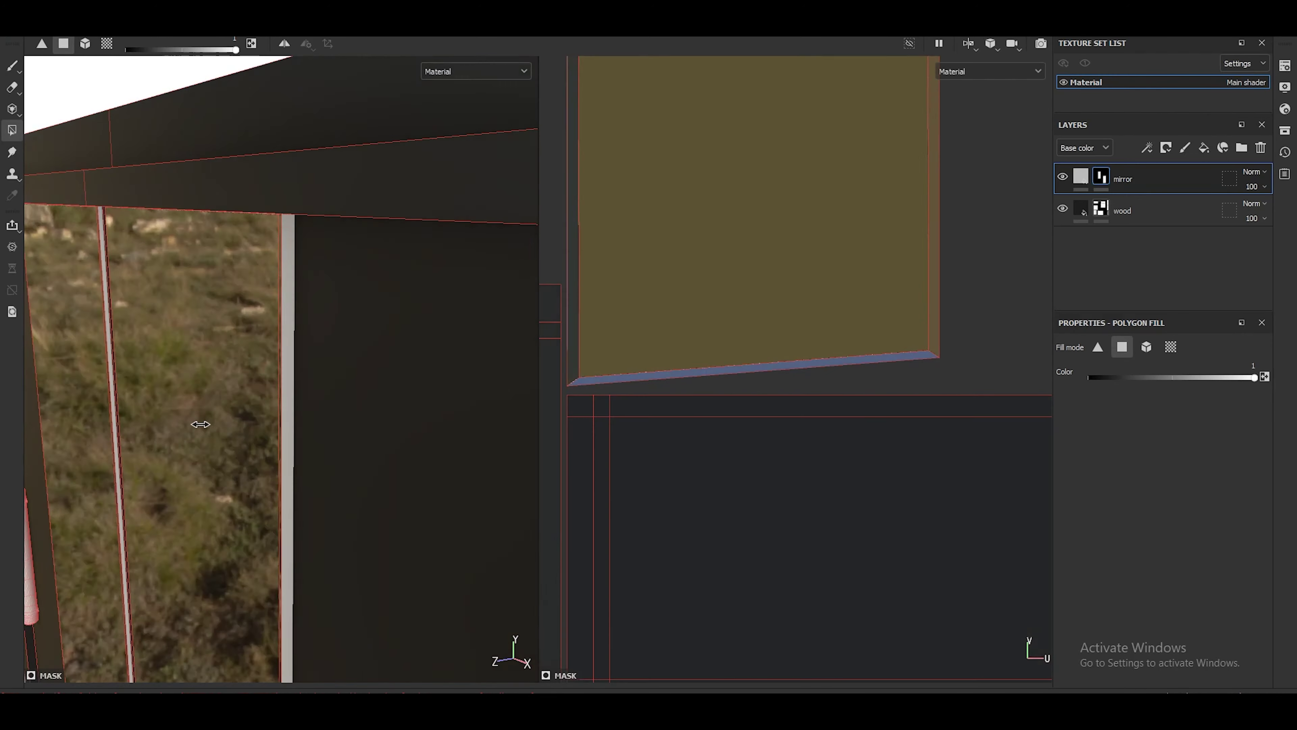
Remove the door panels from the wood layer's mask, checking coverage with mirror hidden.
{"action": "left_click", "coordinate": [1062, 176]}
{"action": "scroll", "coordinate": [217, 289], "scroll_direction": "down", "scroll_amount": 5}
{"action": "left_click", "coordinate": [1124, 210]}
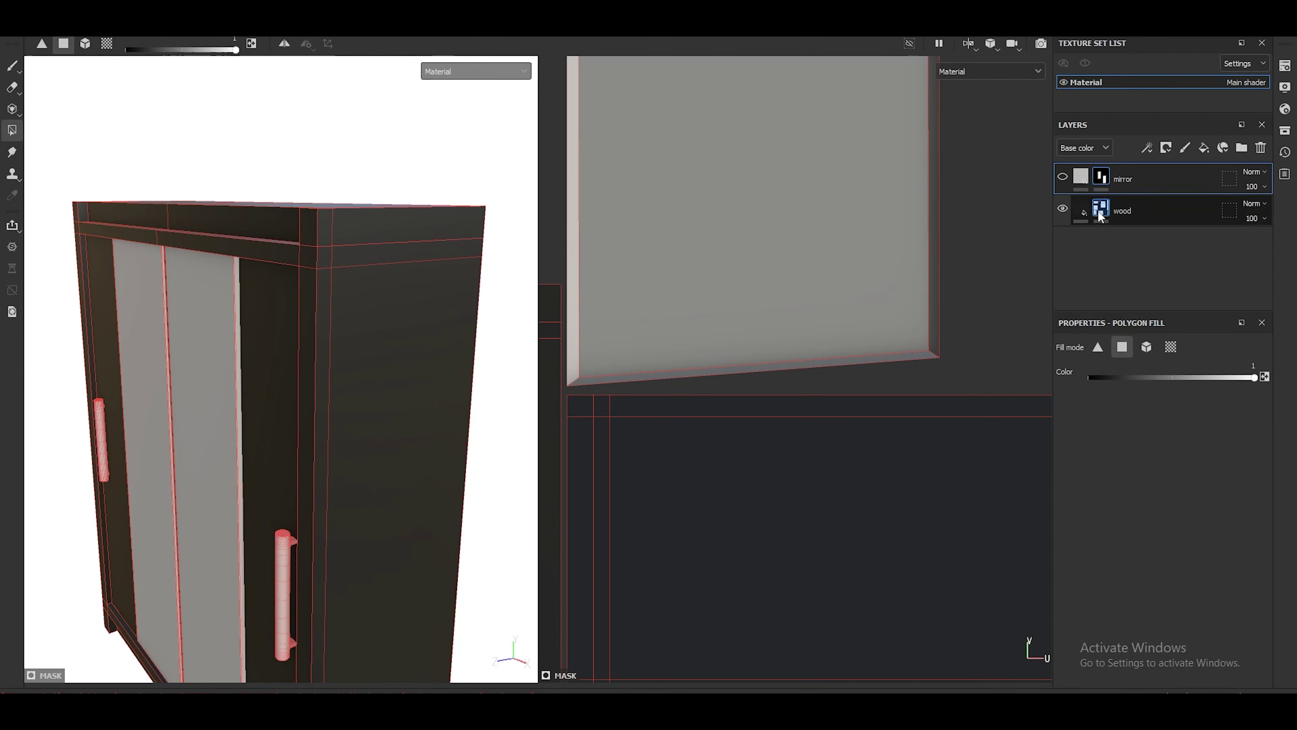
{"action": "key", "text": "x"}
{"action": "key", "text": "x"}
{"action": "left_click", "coordinate": [200, 332]}
{"action": "left_click", "coordinate": [149, 326]}
{"action": "left_click", "coordinate": [1063, 176]}
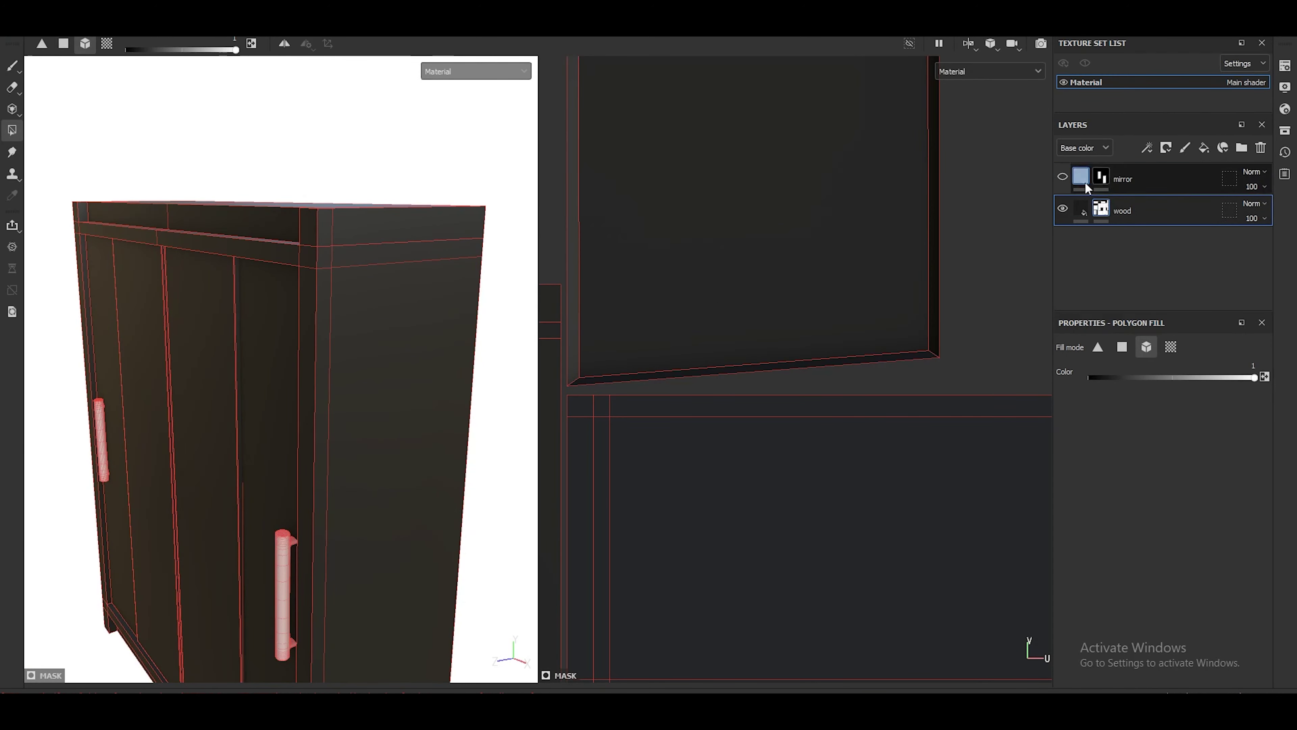
{"action": "scroll", "coordinate": [188, 370], "scroll_direction": "up", "scroll_amount": 5}
{"action": "key", "text": "1"}
{"action": "key", "text": "f"}
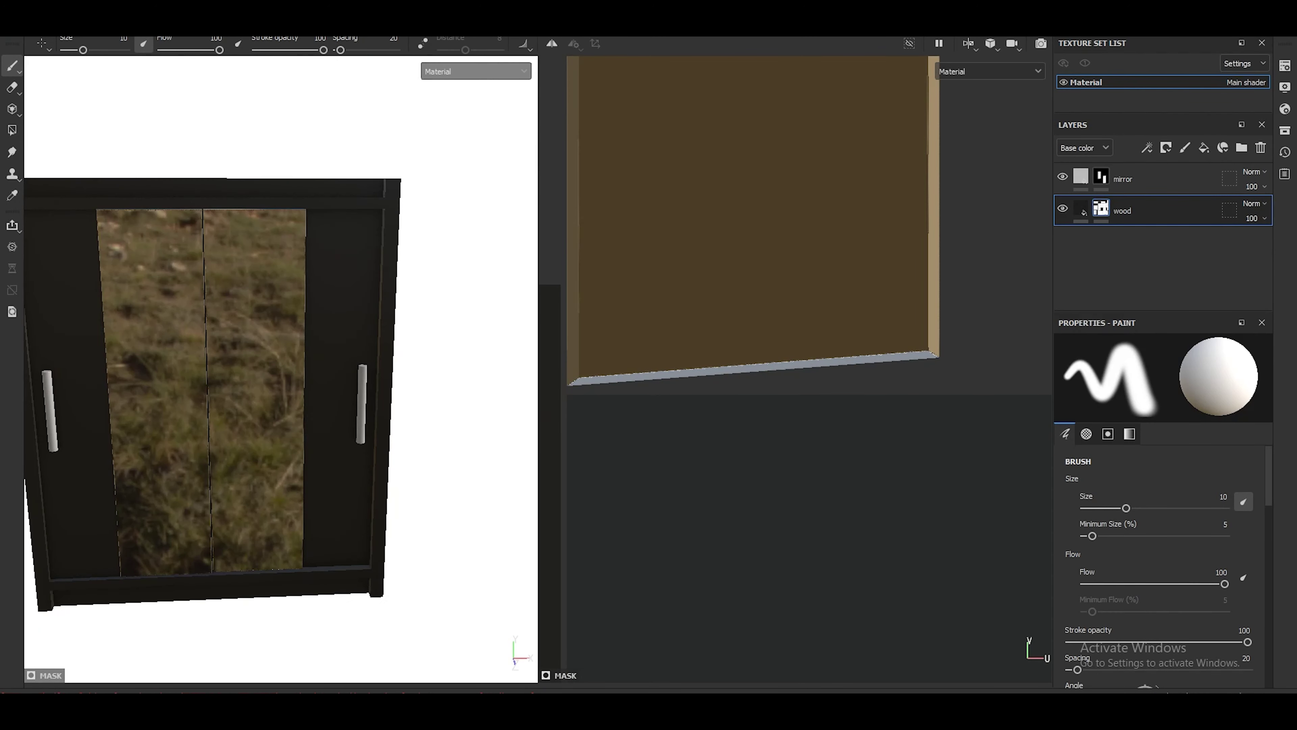
{"action": "key", "text": "f"}
{"action": "key", "text": "F2"}
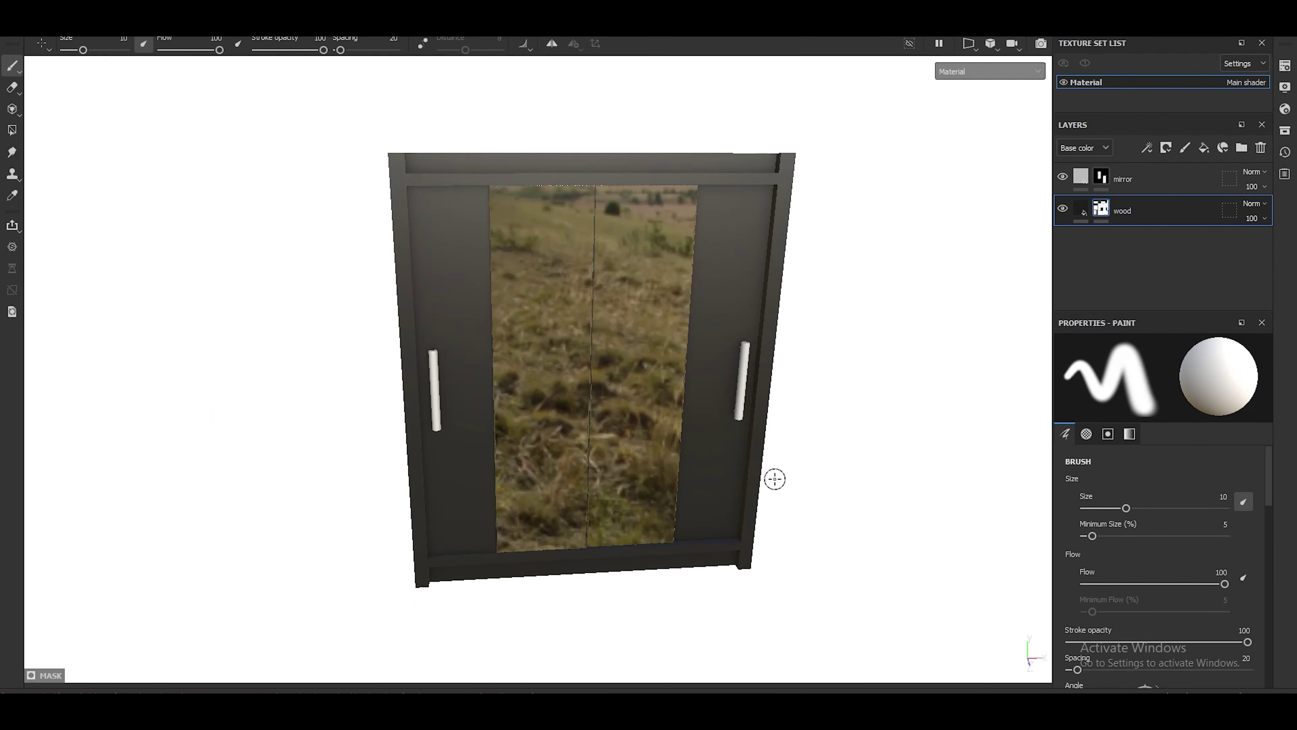
Choose a studio environment map in the display settings for reflections.
{"action": "left_click_drag", "start_coordinate": [773, 478], "coordinate": [753, 429], "text": "alt"}
{"action": "left_click", "coordinate": [1285, 87]}
{"action": "left_click", "coordinate": [1175, 207]}
{"action": "left_click", "coordinate": [1198, 283]}
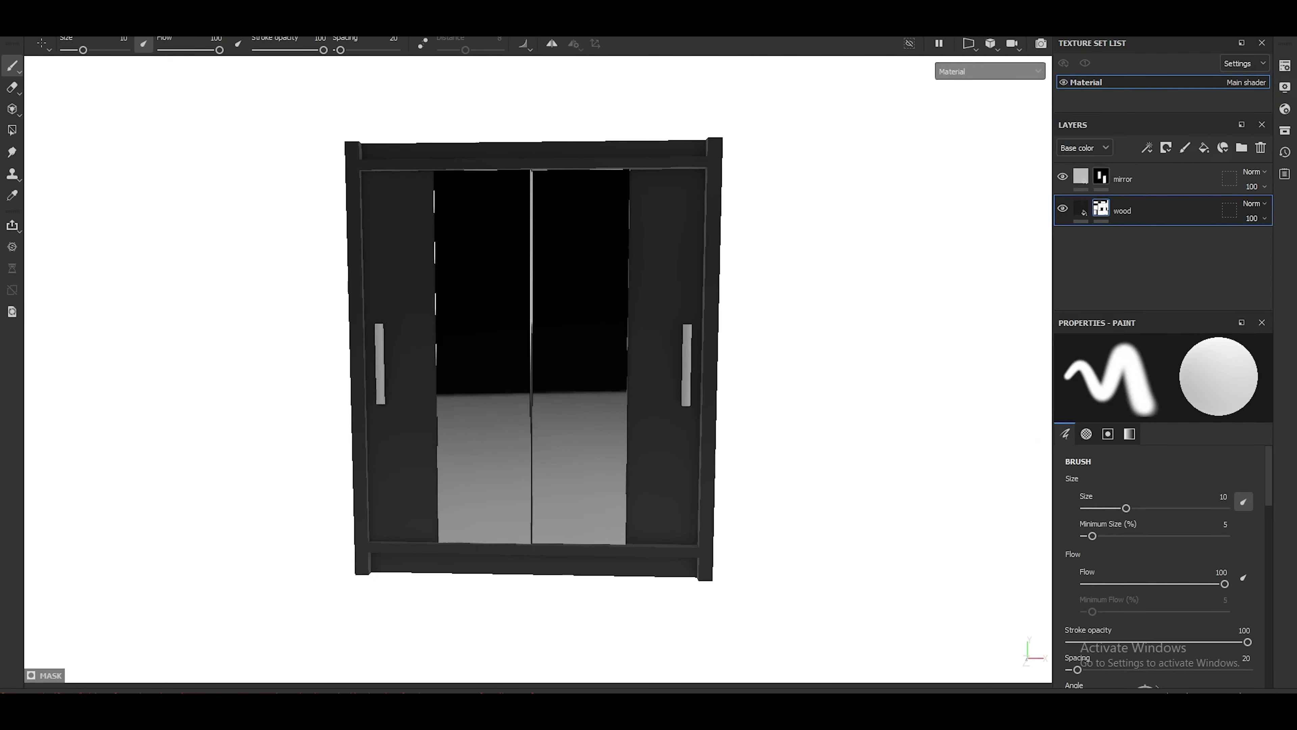
{"action": "mouse_move", "coordinate": [811, 351]}
{"action": "left_mouse_down", "text": "alt"}
{"action": "mouse_move", "coordinate": [711, 375]}
{"action": "mouse_move", "coordinate": [999, 380]}
{"action": "mouse_move", "coordinate": [811, 368]}
{"action": "left_mouse_up", "text": "alt"}
Save the project under a new name ending in '1'.
{"action": "key", "text": "ctrl+s"}
{"action": "type", "text": "1"}
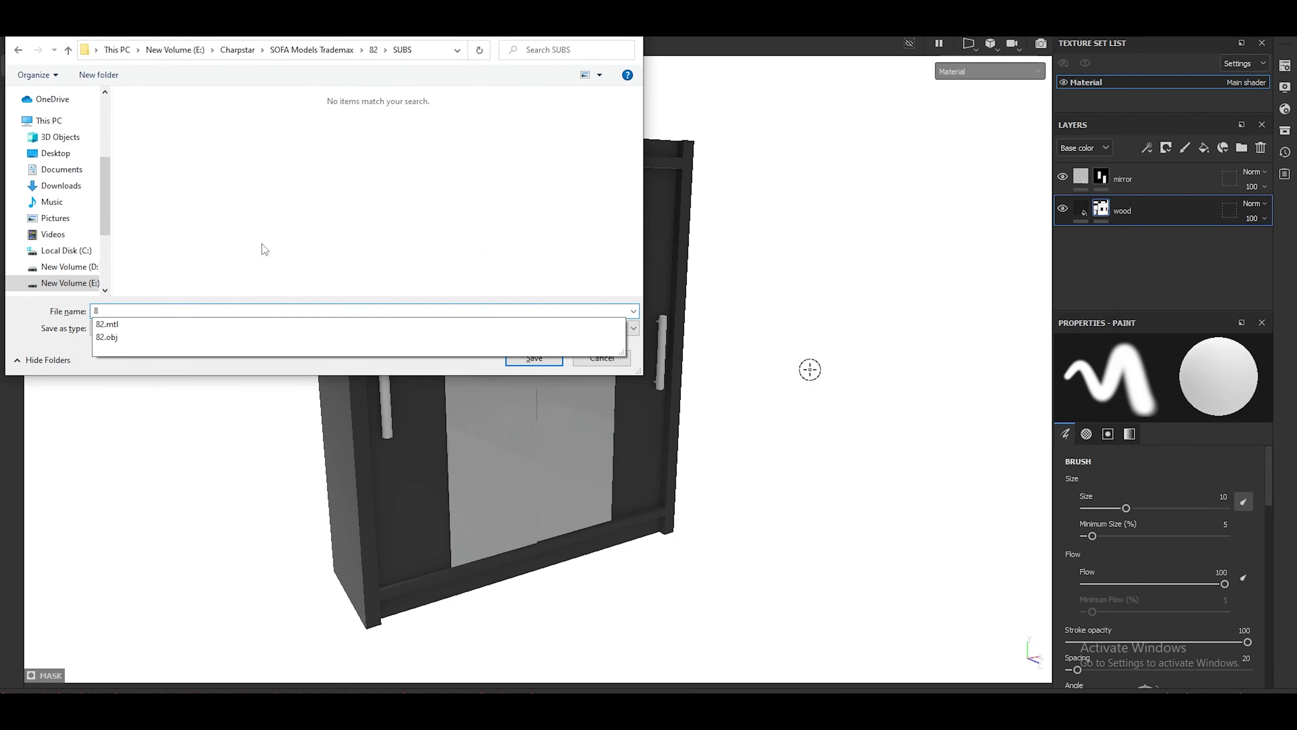
{"action": "key", "text": "Return"}
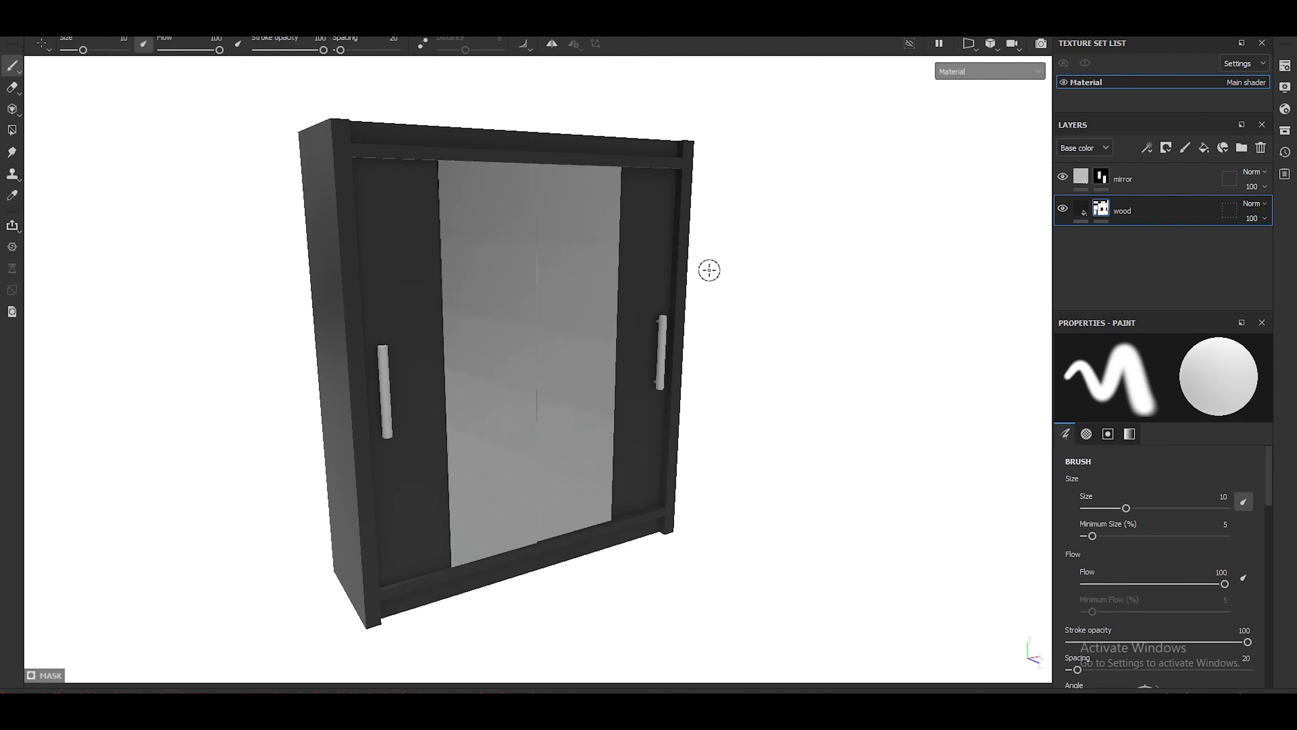
{"action": "right_click_drag", "start_coordinate": [709, 270], "coordinate": [744, 440], "text": "shift"}
{"action": "scroll", "coordinate": [744, 441], "scroll_direction": "up", "scroll_amount": 5}
Add a fill layer for the handles with a dark base colour and raised metallic value.
{"action": "left_click", "coordinate": [1204, 147]}
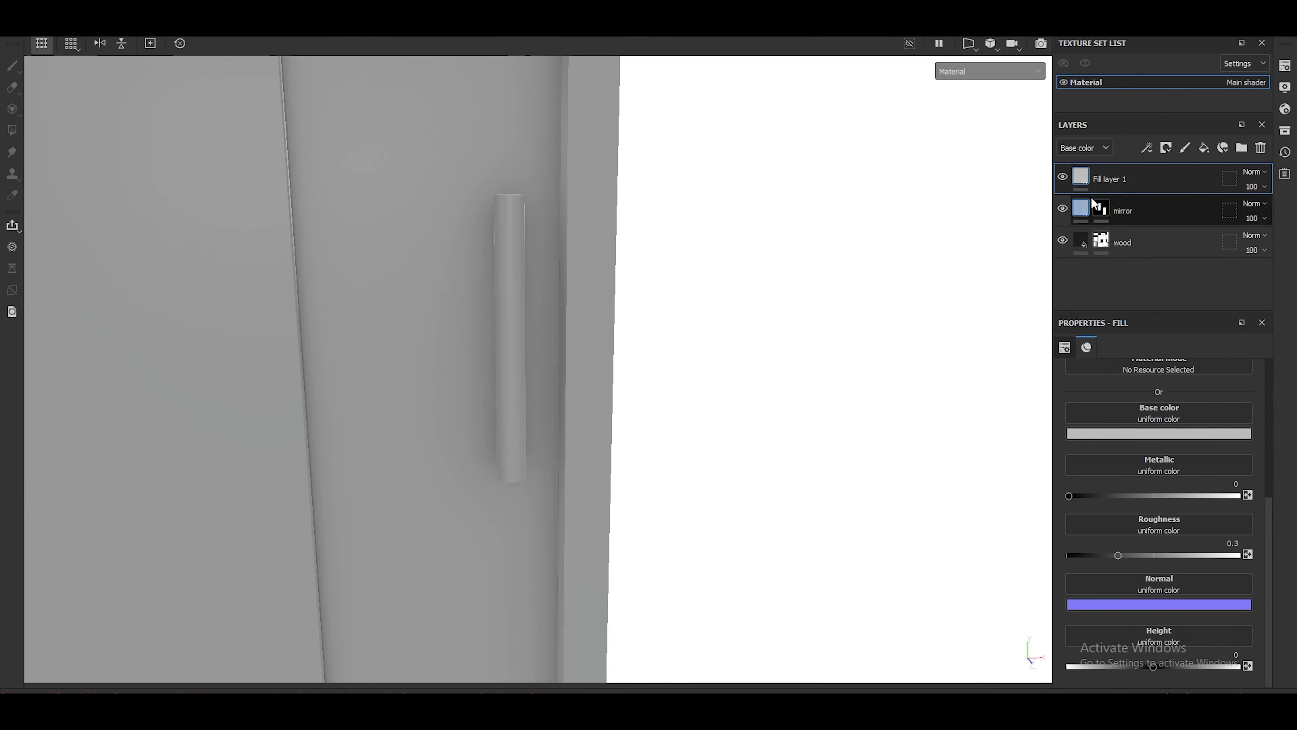
{"action": "right_click", "coordinate": [1093, 177]}
{"action": "key", "text": "Escape"}
{"action": "left_click", "coordinate": [1159, 433]}
{"action": "left_click", "coordinate": [1128, 573]}
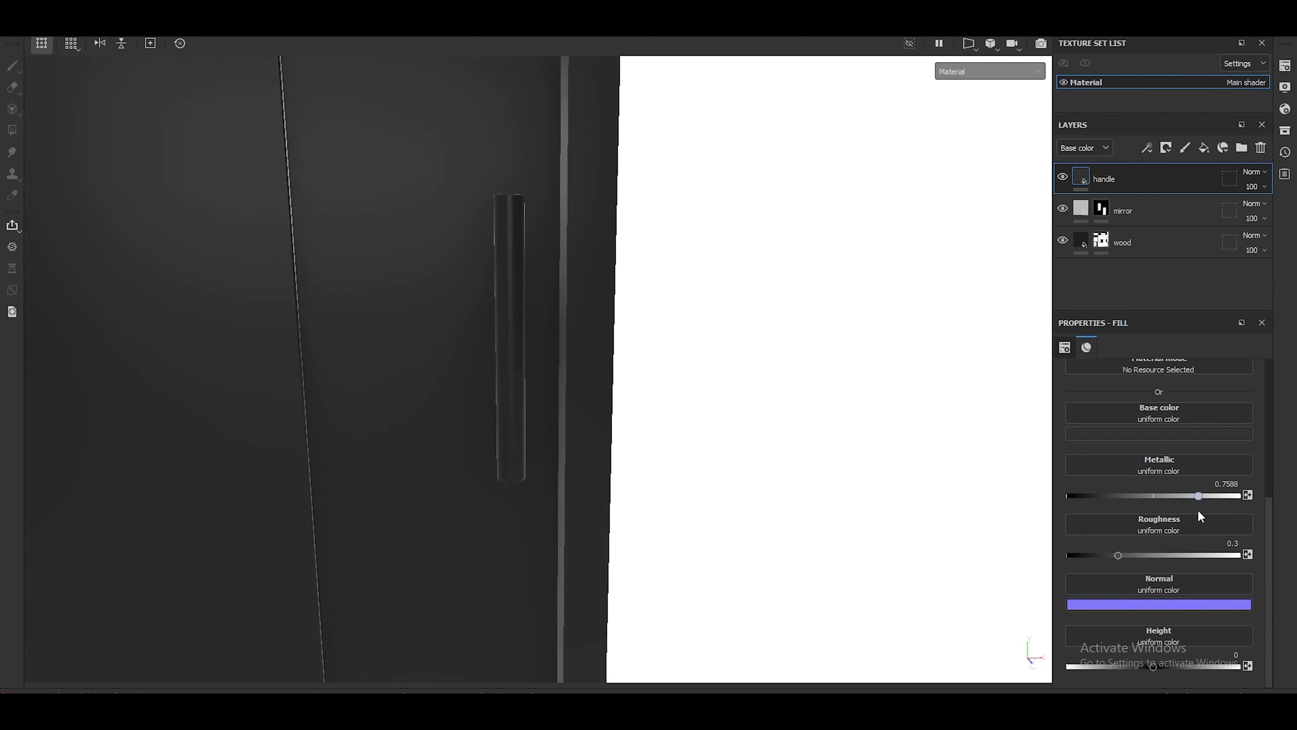
{"action": "left_click_drag", "start_coordinate": [1154, 555], "coordinate": [1101, 556]}
Give the handle layer a black mask and try the Polygon Fill mode.
{"action": "left_click", "coordinate": [1159, 434]}
{"action": "mouse_move", "coordinate": [664, 358]}
{"action": "left_mouse_down", "text": "alt"}
{"action": "mouse_move", "coordinate": [608, 368]}
{"action": "mouse_move", "coordinate": [547, 334]}
{"action": "left_mouse_up", "text": "alt"}
{"action": "right_click", "coordinate": [1093, 176]}
{"action": "left_click", "coordinate": [1144, 127]}
{"action": "key", "text": "4"}
{"action": "scroll", "coordinate": [547, 334], "scroll_direction": "down", "scroll_amount": 5}
{"action": "scroll", "coordinate": [585, 304], "scroll_direction": "up", "scroll_amount": 5}
{"action": "key", "text": "1"}
Adjust the handle layer's base colour, lightening it and then darkening it again.
{"action": "left_click", "coordinate": [1081, 177]}
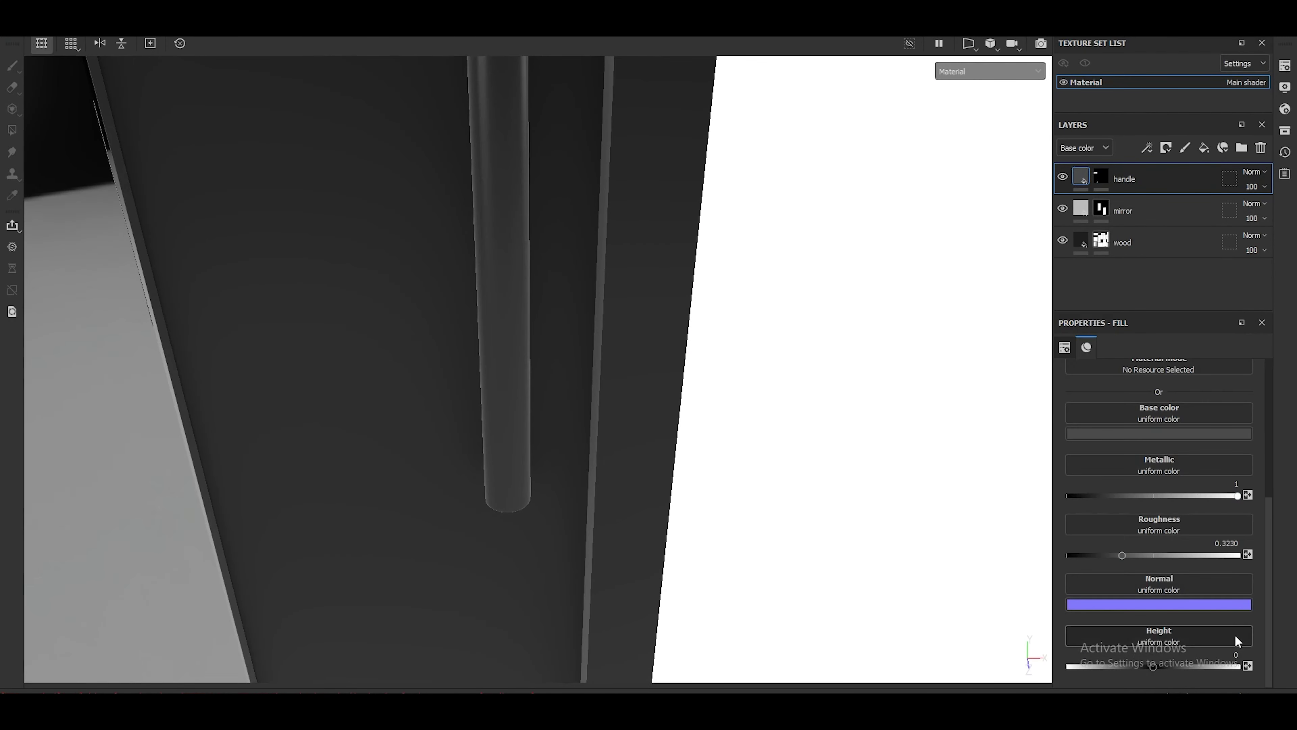
{"action": "left_click", "coordinate": [1159, 434]}
{"action": "left_click_drag", "start_coordinate": [1280, 554], "coordinate": [1279, 533]}
{"action": "left_click", "coordinate": [1158, 433]}
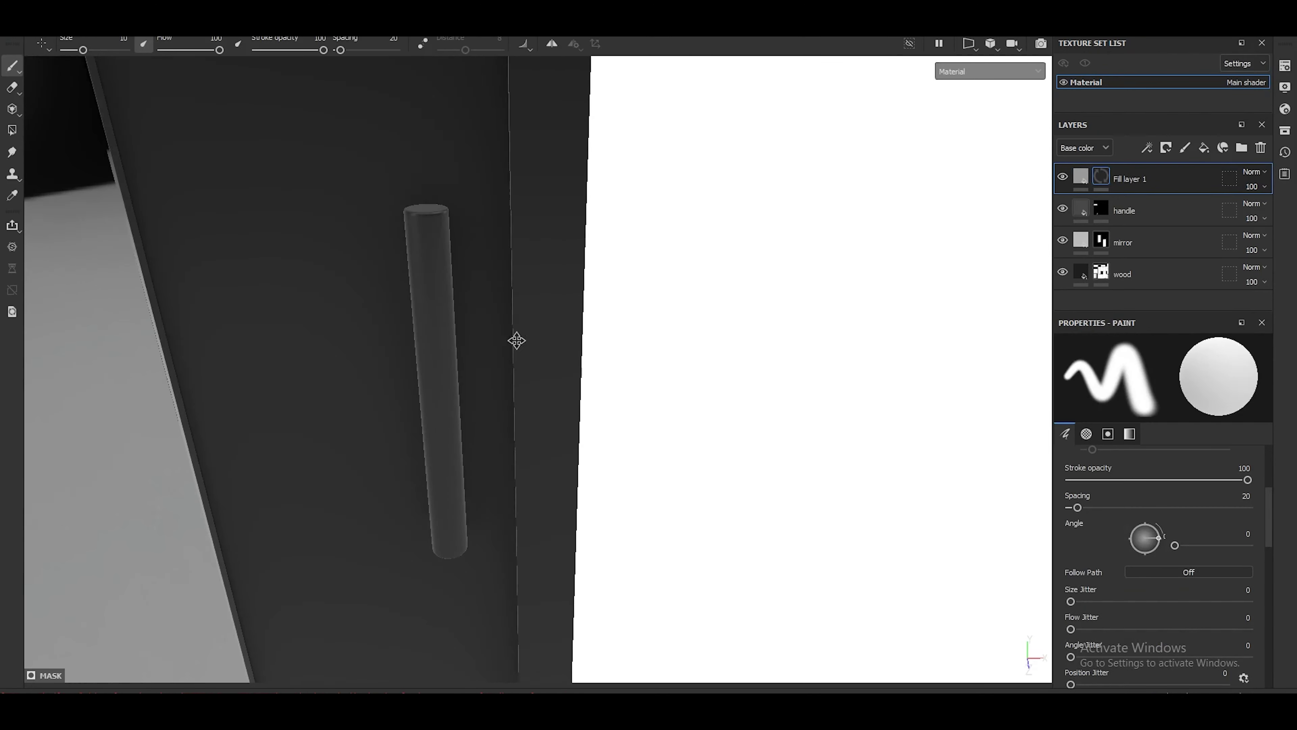
Box-fill the upper and lower handle faces into the mask with Polygon Fill.
{"action": "key", "text": "4"}
{"action": "scroll", "coordinate": [617, 347], "scroll_direction": "up", "scroll_amount": 5}
{"action": "left_click_drag", "start_coordinate": [758, 314], "coordinate": [654, 179]}
{"action": "left_click_drag", "start_coordinate": [756, 641], "coordinate": [646, 571]}
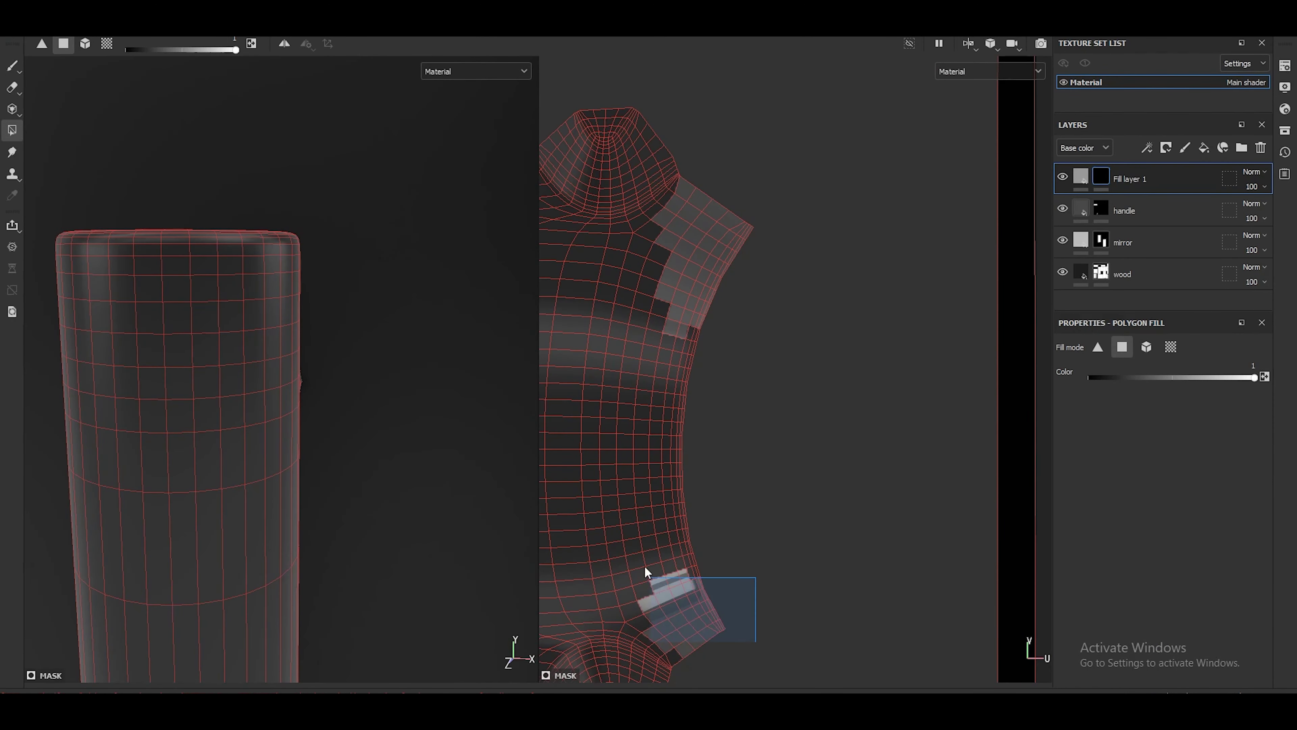
{"action": "scroll", "coordinate": [333, 240], "scroll_direction": "down", "scroll_amount": 5}
{"action": "key", "text": "1"}
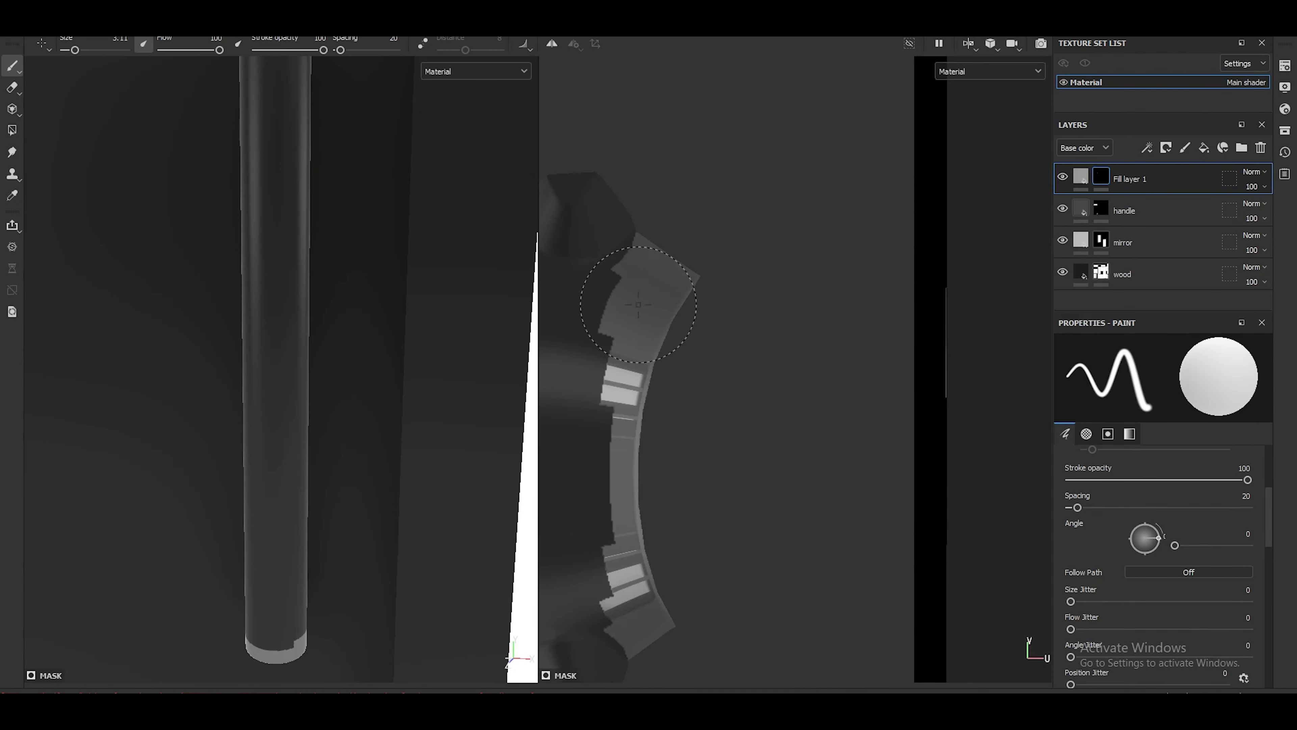
Return to brush painting and load a different brush preset.
{"action": "key", "text": "4"}
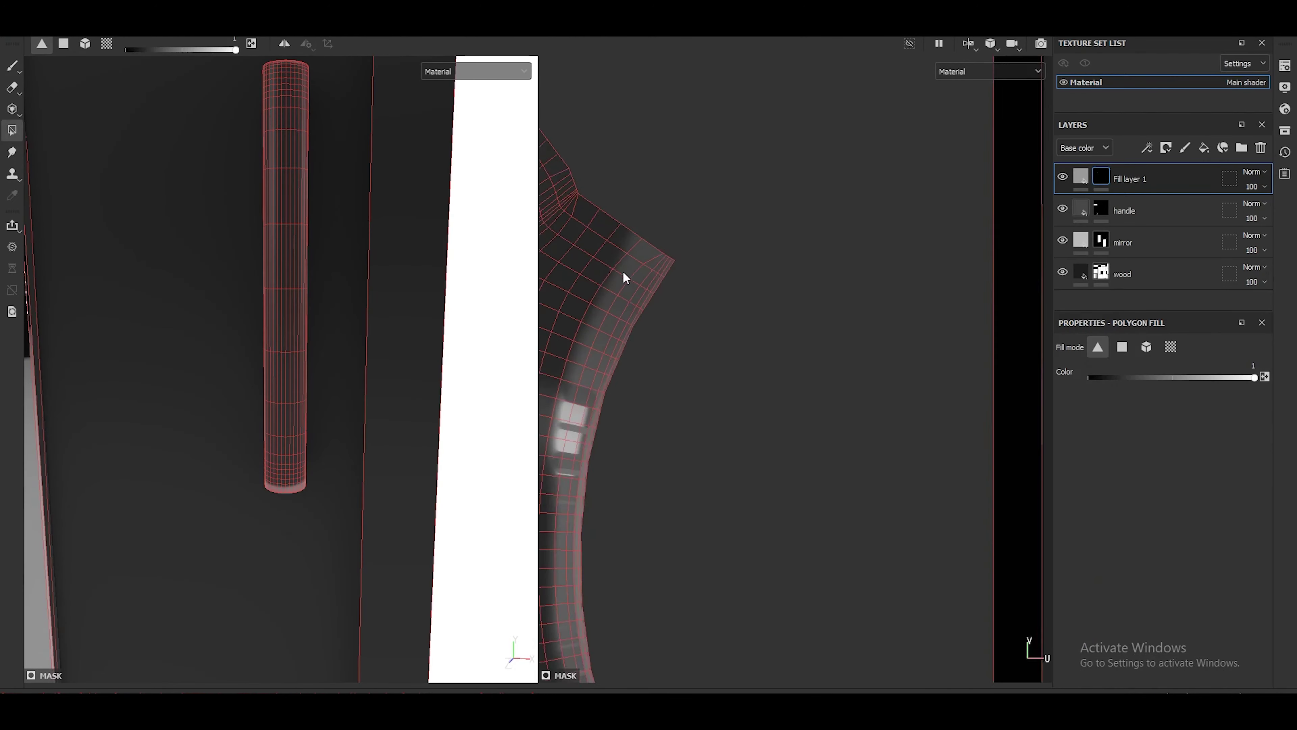
{"action": "scroll", "coordinate": [767, 389], "scroll_direction": "down", "scroll_amount": 3}
{"action": "key", "text": "1"}
{"action": "scroll", "coordinate": [739, 382], "scroll_direction": "up", "scroll_amount": 5}
{"action": "scroll", "coordinate": [739, 382], "scroll_direction": "up", "scroll_amount": 2}
{"action": "scroll", "coordinate": [740, 382], "scroll_direction": "down", "scroll_amount": 3}
{"action": "left_click", "coordinate": [1108, 378]}
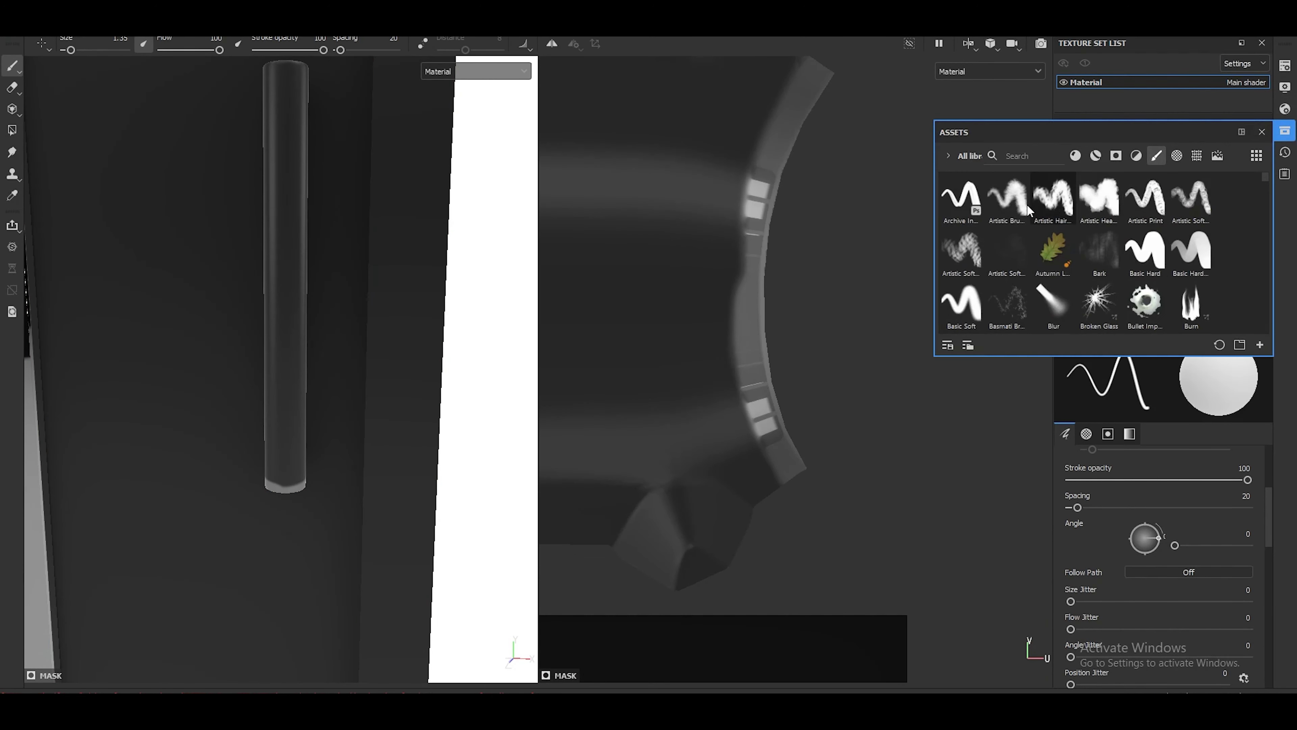
{"action": "left_click", "coordinate": [961, 197]}
{"action": "scroll", "coordinate": [1175, 509], "scroll_direction": "down", "scroll_amount": 3}
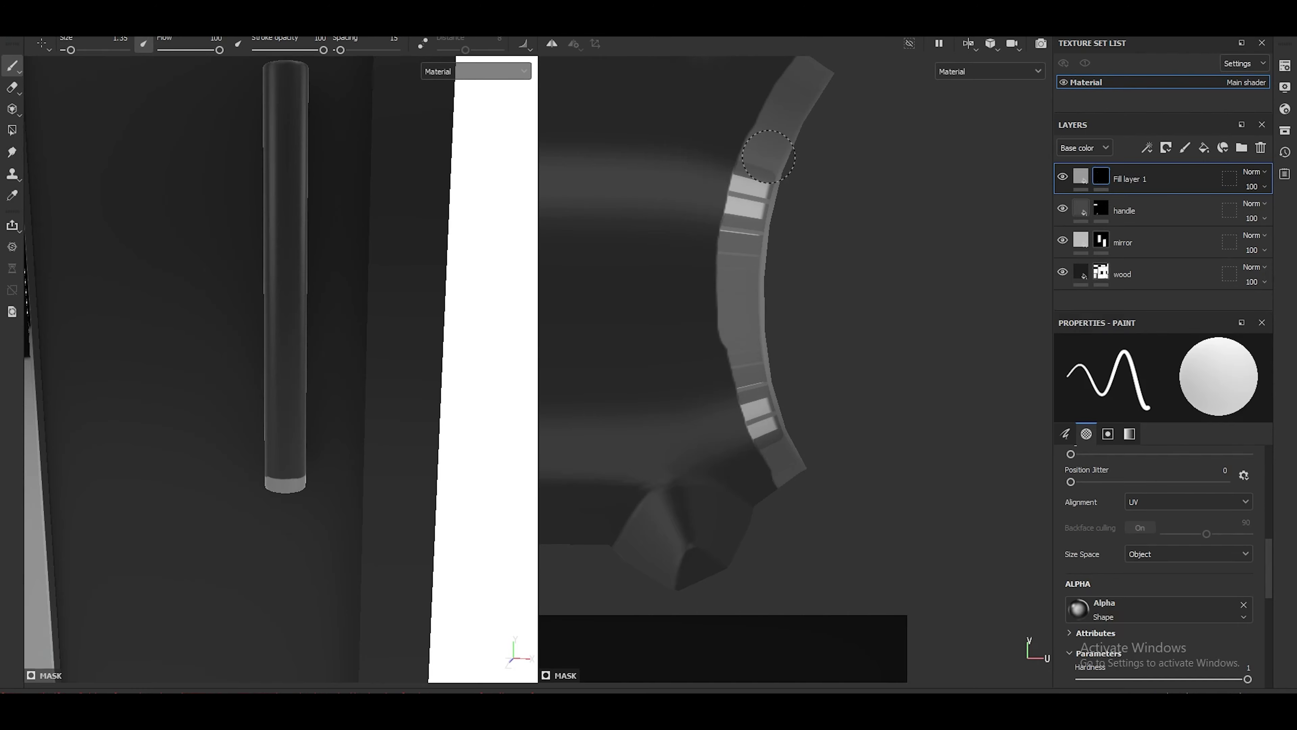
Paint black over the handle strip, then inspect the cylinder handle and end cap.
{"action": "key", "text": "x"}
{"action": "left_click_drag", "start_coordinate": [769, 156], "coordinate": [740, 525], "text": "alt"}
{"action": "key", "text": "x"}
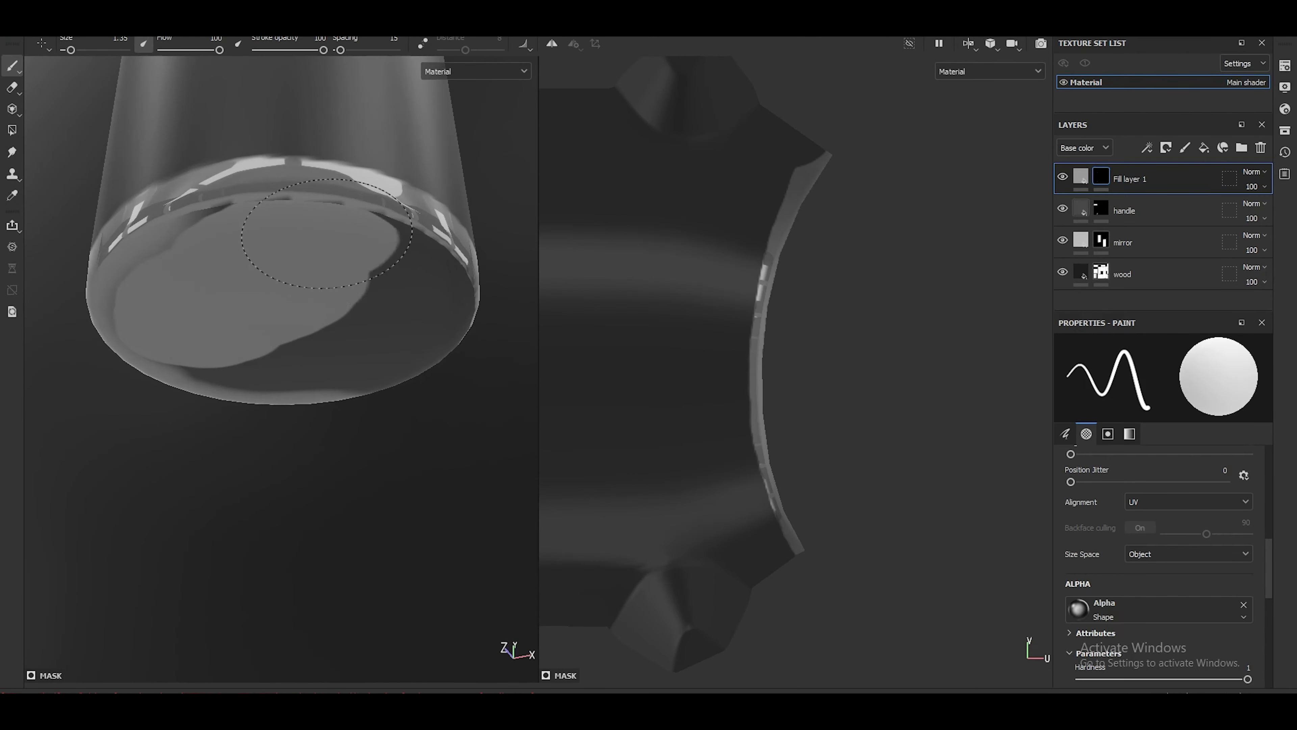
{"action": "left_click_drag", "start_coordinate": [733, 277], "coordinate": [836, 249], "text": "alt"}
{"action": "left_click_drag", "start_coordinate": [244, 412], "coordinate": [378, 206], "text": "alt"}
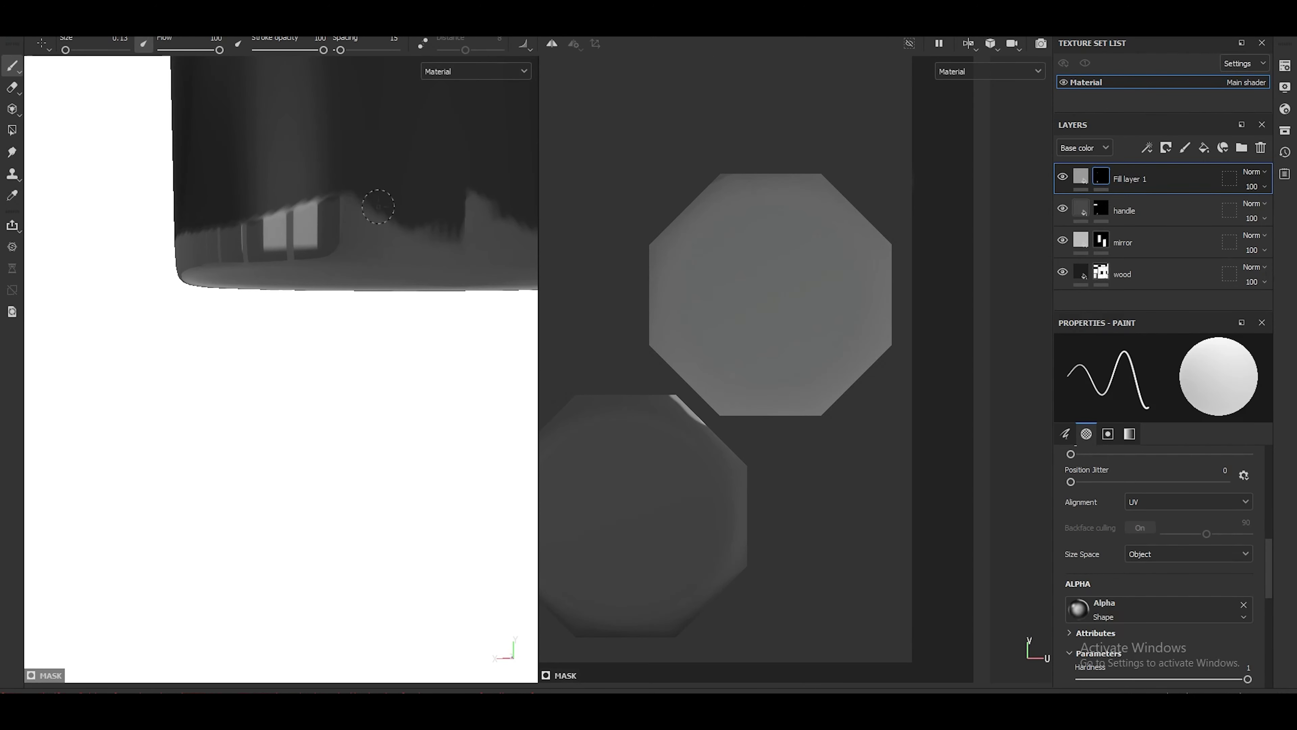
{"action": "left_click_drag", "start_coordinate": [323, 144], "coordinate": [478, 325], "text": "alt"}
{"action": "scroll", "coordinate": [747, 203], "scroll_direction": "down", "scroll_amount": 3}
{"action": "scroll", "coordinate": [810, 394], "scroll_direction": "up", "scroll_amount": 3}
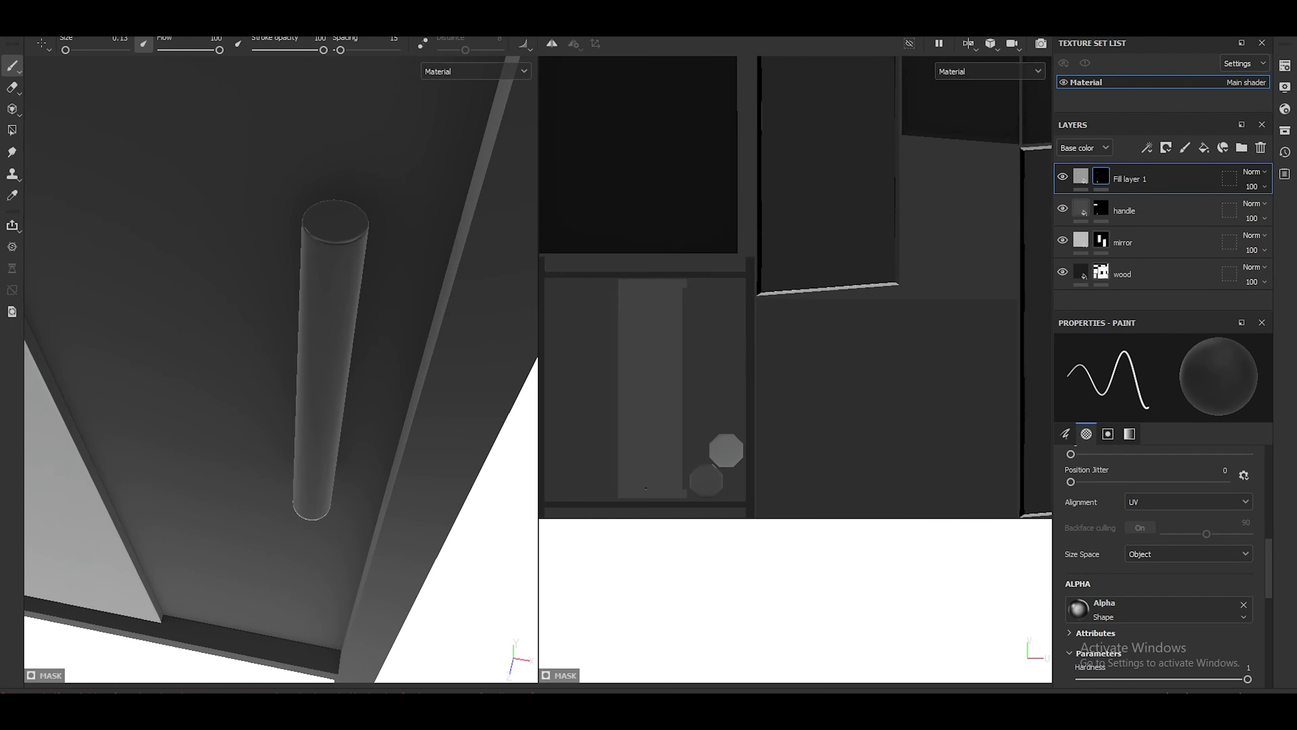
Paint white along the strip edge, then undo the paint strokes with Ctrl+Z.
{"action": "key", "text": "x"}
{"action": "scroll", "coordinate": [707, 376], "scroll_direction": "up", "scroll_amount": 5}
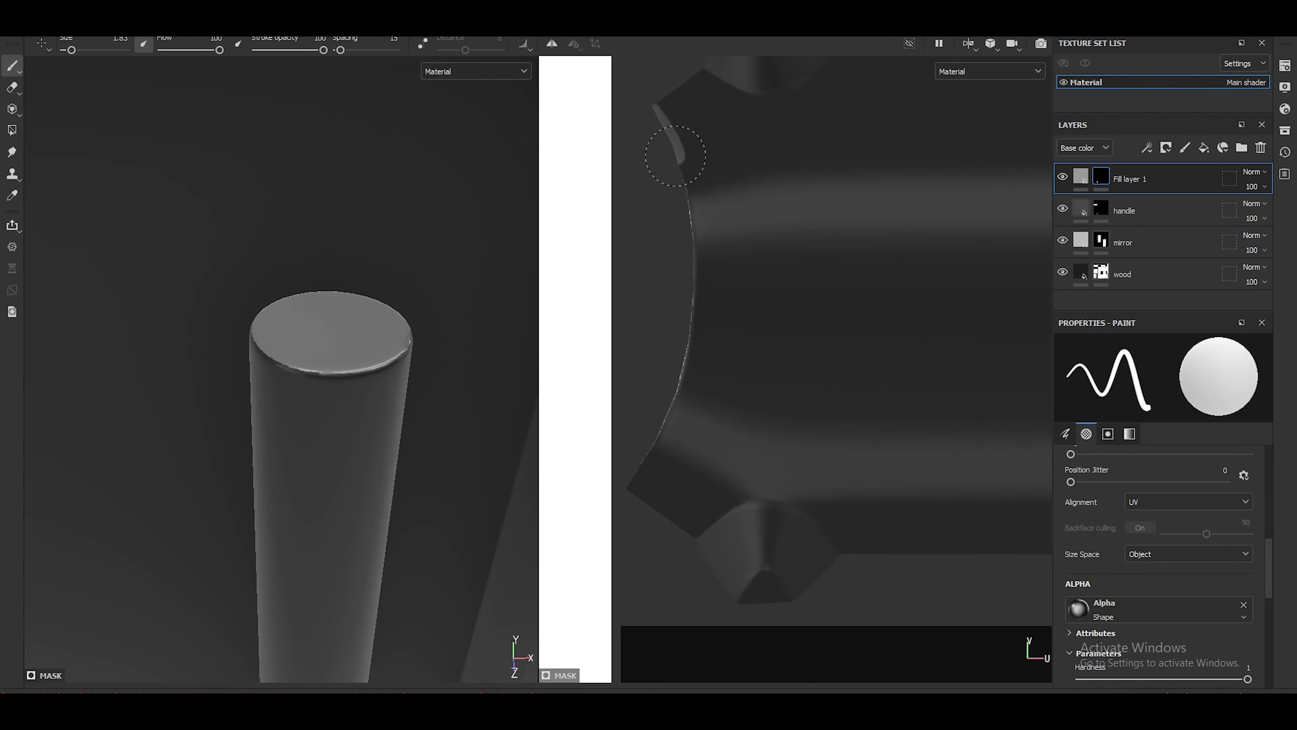
{"action": "left_click_drag", "start_coordinate": [712, 215], "coordinate": [669, 432]}
{"action": "key", "text": "x"}
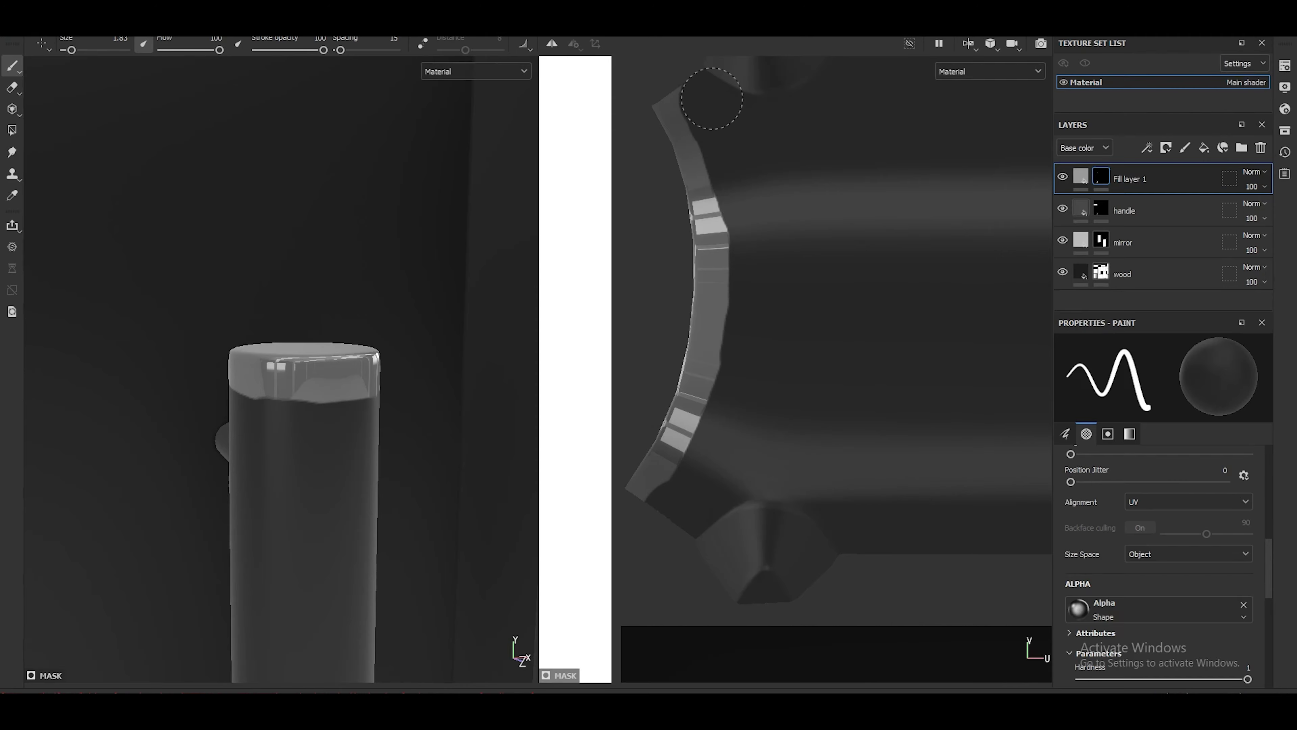
{"action": "key", "text": "ctrl+z"}
{"action": "key", "text": "ctrl+z"}
{"action": "key", "text": "ctrl+z"}
Polygon-fill the upper and lower handle strip polygons white into Fill layer 1's mask.
{"action": "key", "text": "4"}
{"action": "scroll", "coordinate": [766, 279], "scroll_direction": "up", "scroll_amount": 3}
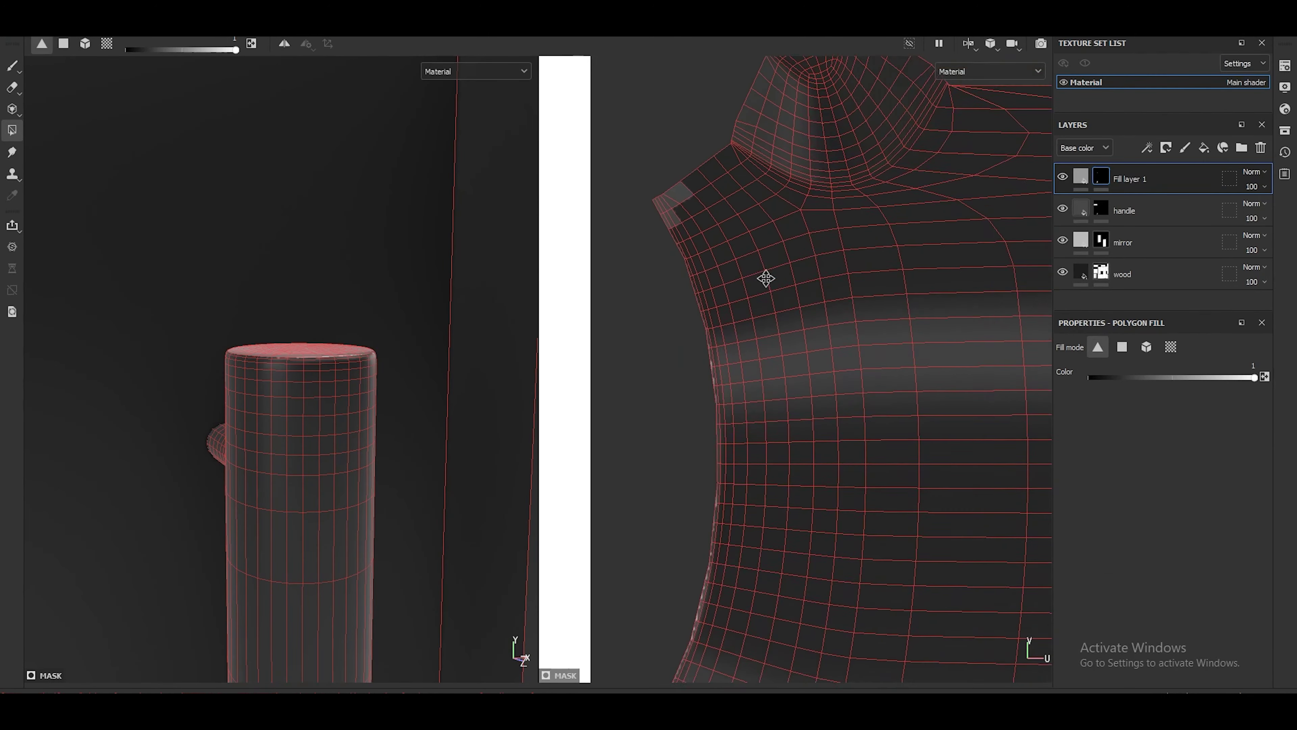
{"action": "middle_click_drag", "start_coordinate": [766, 278], "coordinate": [639, 232]}
{"action": "left_click_drag", "start_coordinate": [639, 233], "coordinate": [718, 353]}
{"action": "mouse_move", "coordinate": [718, 352]}
{"action": "middle_mouse_down"}
{"action": "mouse_move", "coordinate": [736, 464]}
{"action": "mouse_move", "coordinate": [735, 307]}
{"action": "middle_mouse_up"}
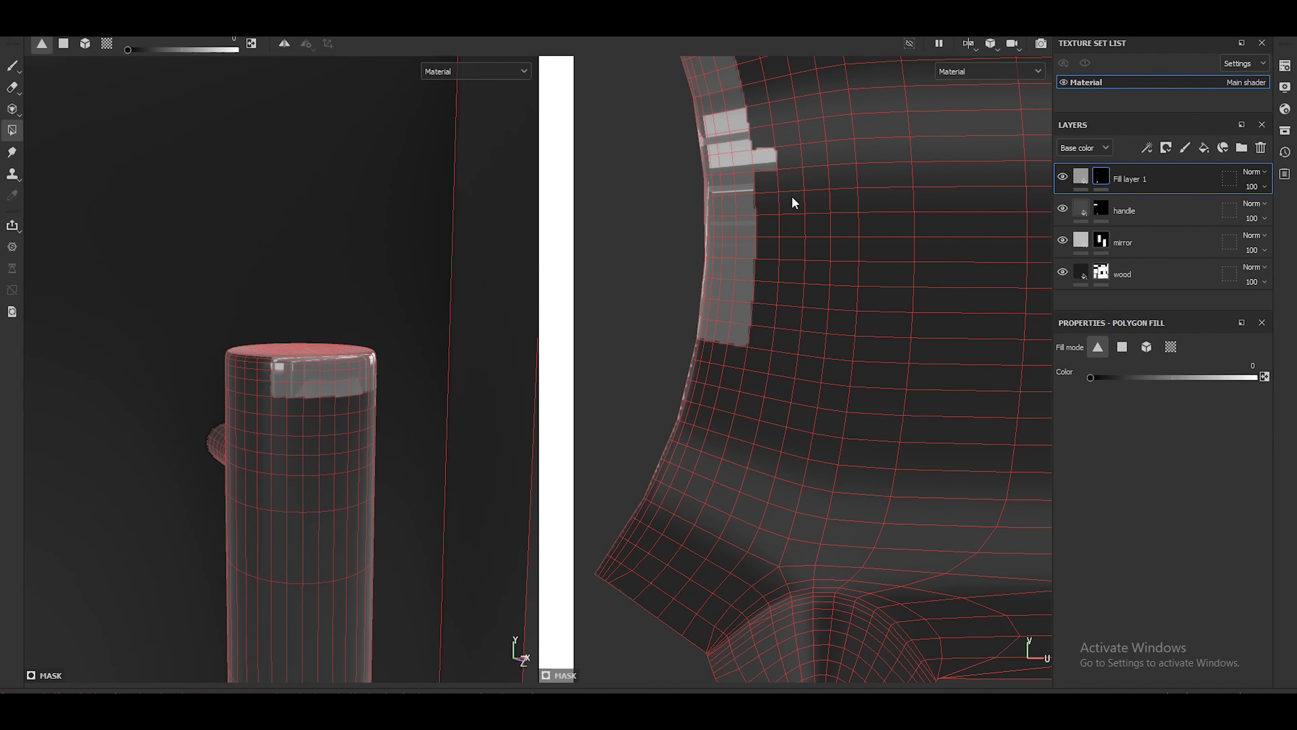
{"action": "middle_click_drag", "start_coordinate": [694, 511], "coordinate": [723, 378]}
{"action": "left_click_drag", "start_coordinate": [723, 378], "coordinate": [641, 353]}
{"action": "scroll", "coordinate": [672, 430], "scroll_direction": "down", "scroll_amount": 3}
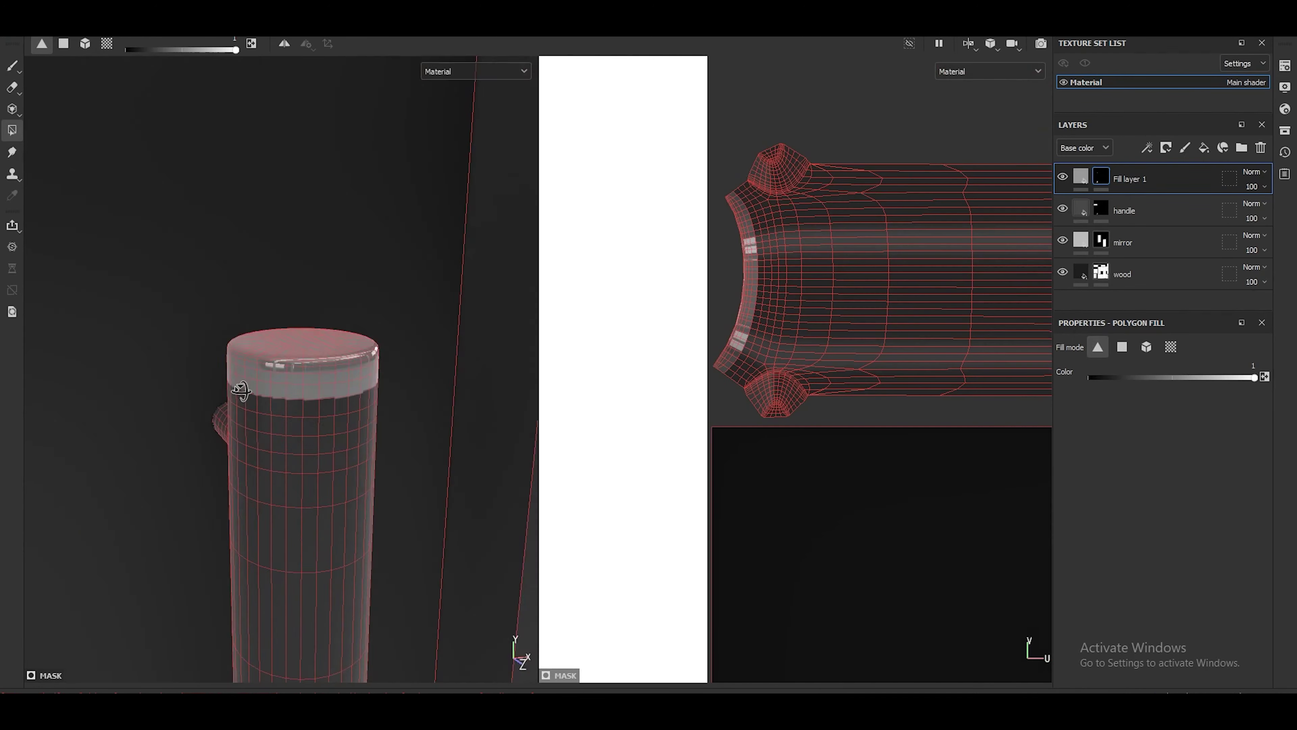
{"action": "scroll", "coordinate": [730, 365], "scroll_direction": "up", "scroll_amount": 3}
Fill a box of strip polygons with black (Color 0) in the mask.
{"action": "key", "text": "x"}
{"action": "middle_click_drag", "start_coordinate": [730, 365], "coordinate": [685, 449]}
{"action": "left_click_drag", "start_coordinate": [800, 511], "coordinate": [746, 471]}
{"action": "mouse_move", "coordinate": [745, 471]}
{"action": "middle_mouse_down"}
{"action": "mouse_move", "coordinate": [793, 391]}
{"action": "mouse_move", "coordinate": [739, 399]}
{"action": "middle_mouse_up"}
{"action": "left_click_drag", "start_coordinate": [713, 362], "coordinate": [712, 359]}
{"action": "scroll", "coordinate": [711, 359], "scroll_direction": "down", "scroll_amount": 3}
Fill more strip polygons in white, including a small patch near the upper corner.
{"action": "key", "text": "x"}
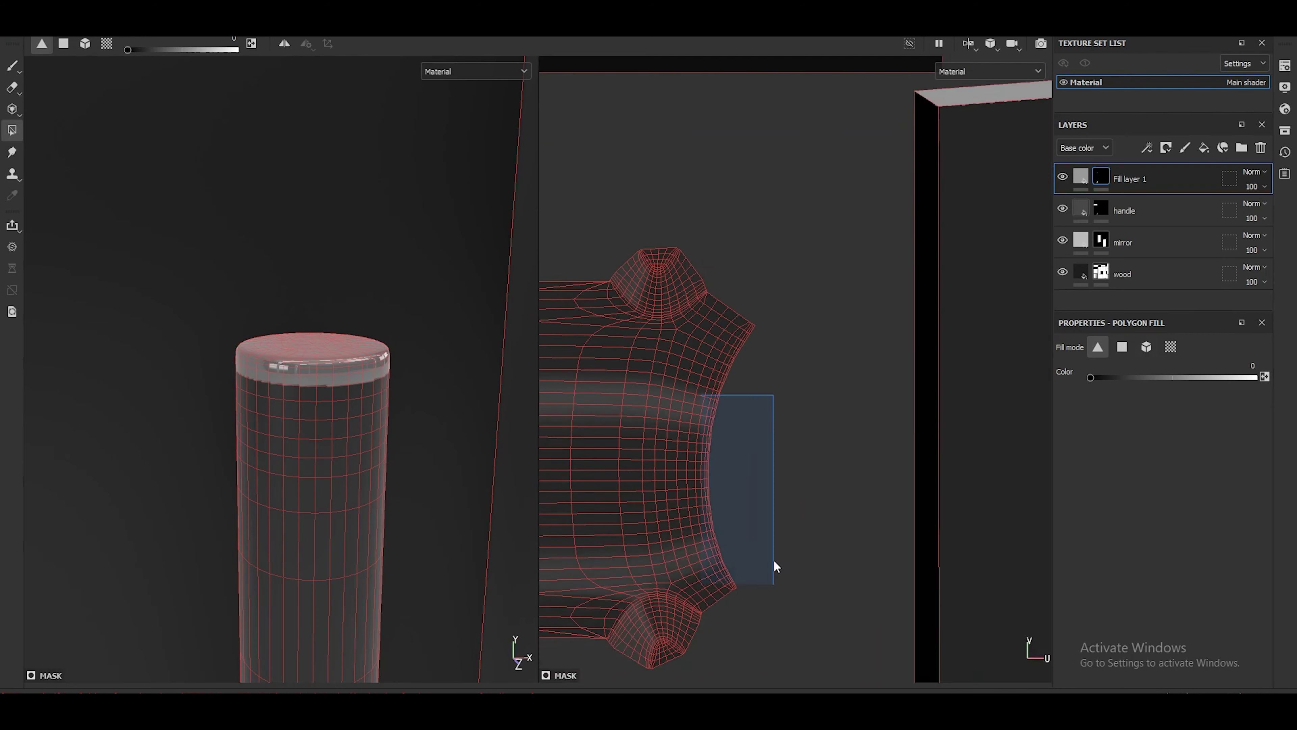
{"action": "middle_click_drag", "start_coordinate": [859, 475], "coordinate": [706, 448]}
{"action": "scroll", "coordinate": [706, 449], "scroll_direction": "up", "scroll_amount": 2}
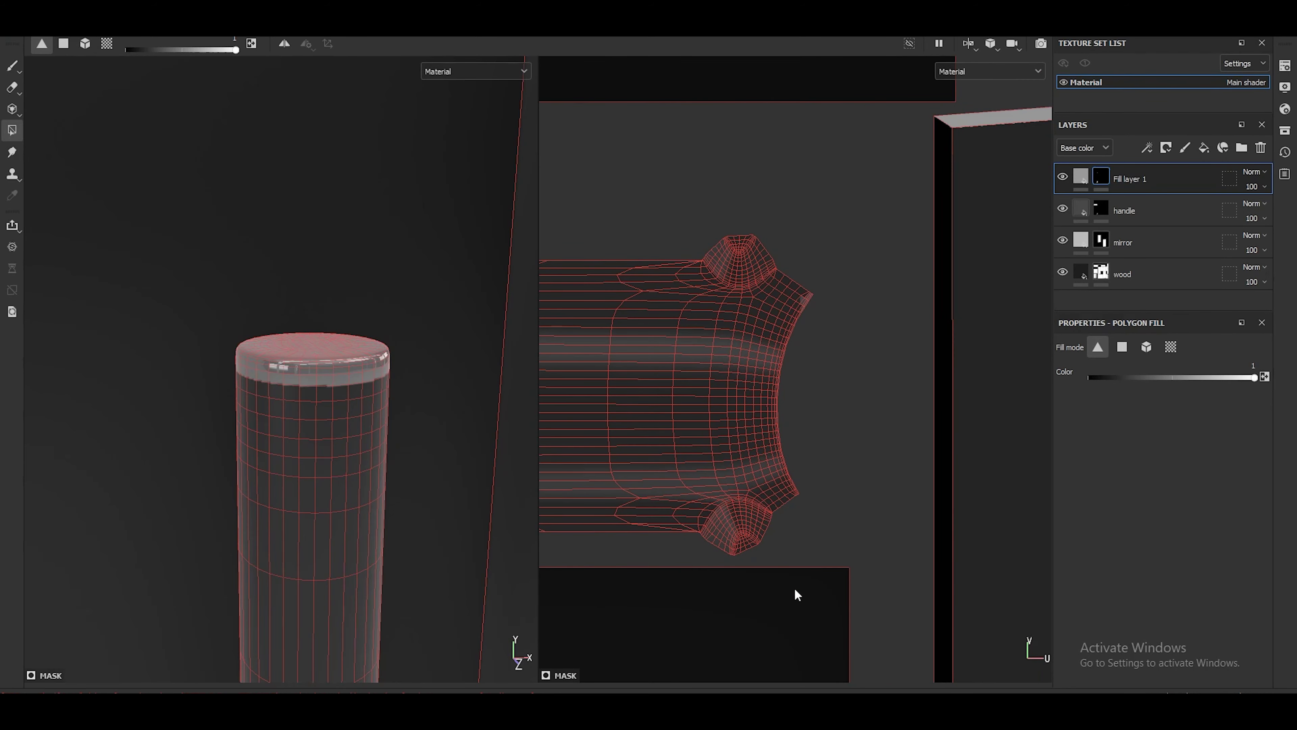
{"action": "scroll", "coordinate": [730, 438], "scroll_direction": "up", "scroll_amount": 5}
{"action": "left_click_drag", "start_coordinate": [679, 398], "coordinate": [679, 397]}
{"action": "middle_click_drag", "start_coordinate": [678, 398], "coordinate": [685, 481]}
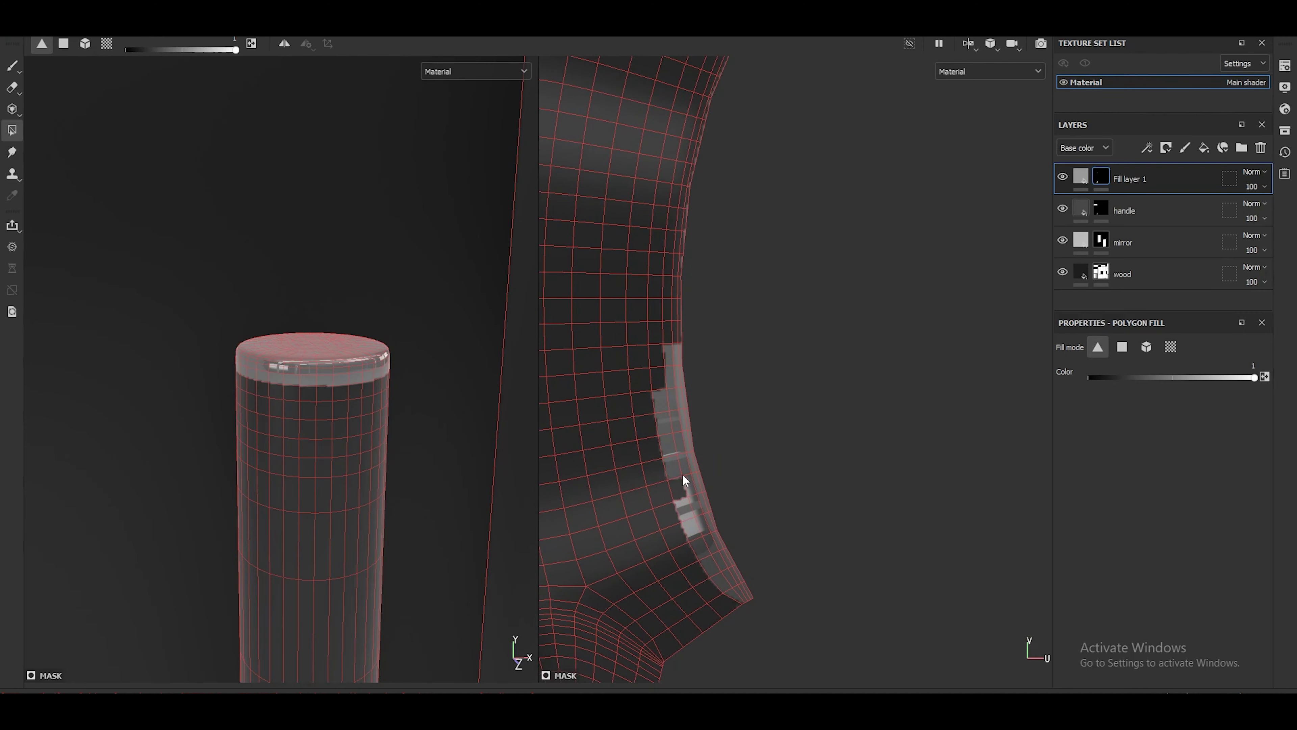
{"action": "middle_click_drag", "start_coordinate": [669, 391], "coordinate": [667, 391]}
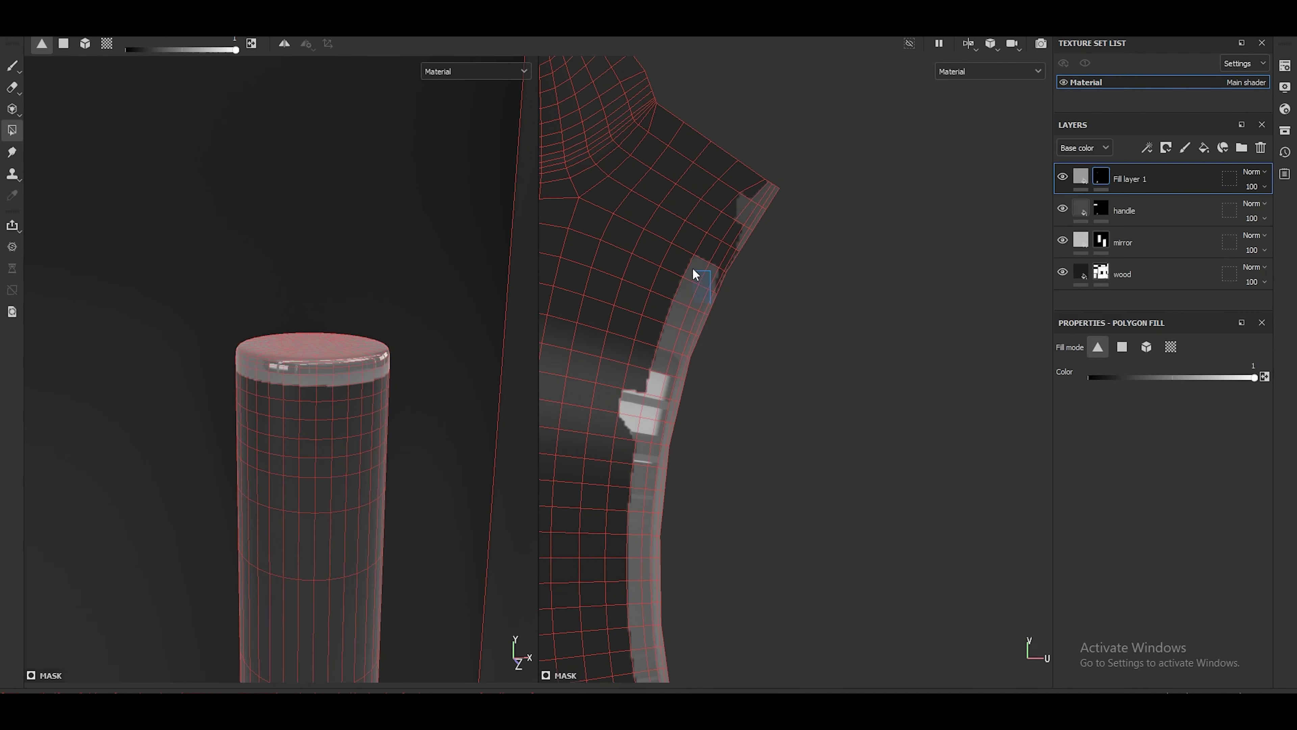
Show only the 3D view and orbit around the whole wardrobe.
{"action": "key", "text": "F2"}
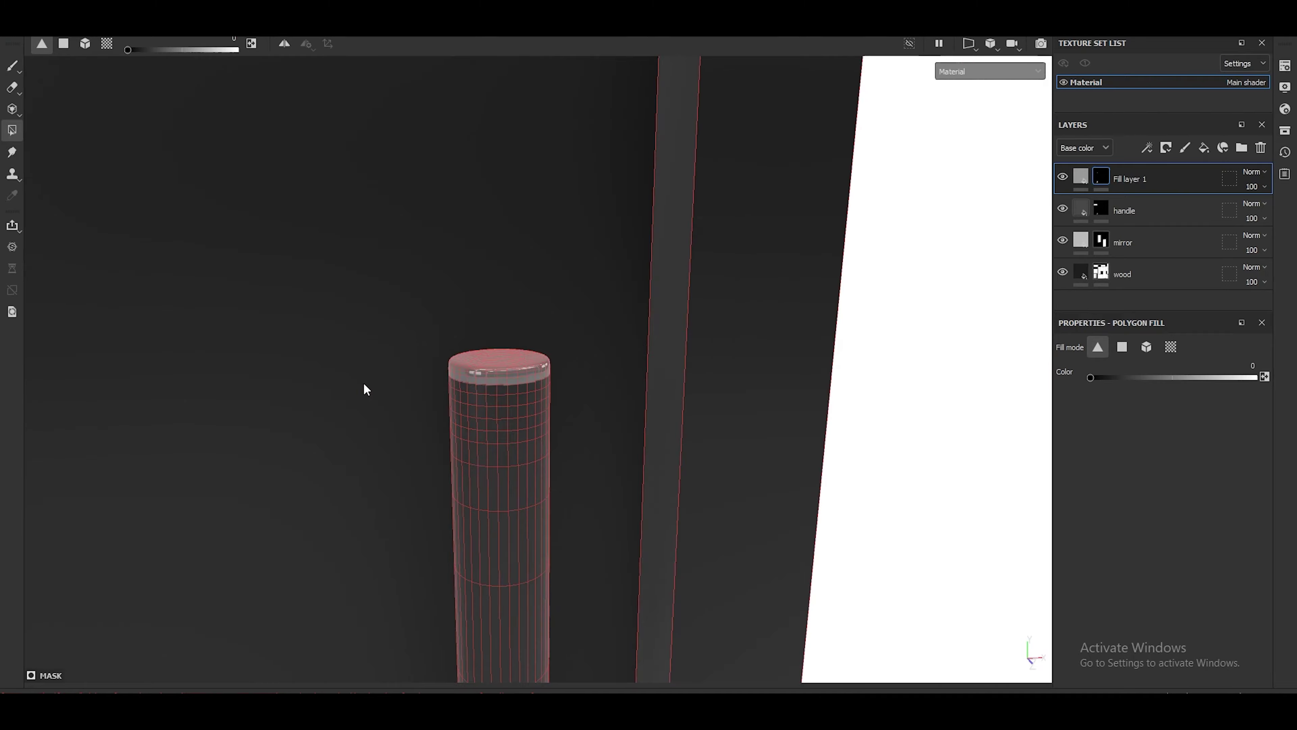
{"action": "key", "text": "1"}
{"action": "left_click_drag", "start_coordinate": [357, 301], "coordinate": [995, 429], "text": "alt"}
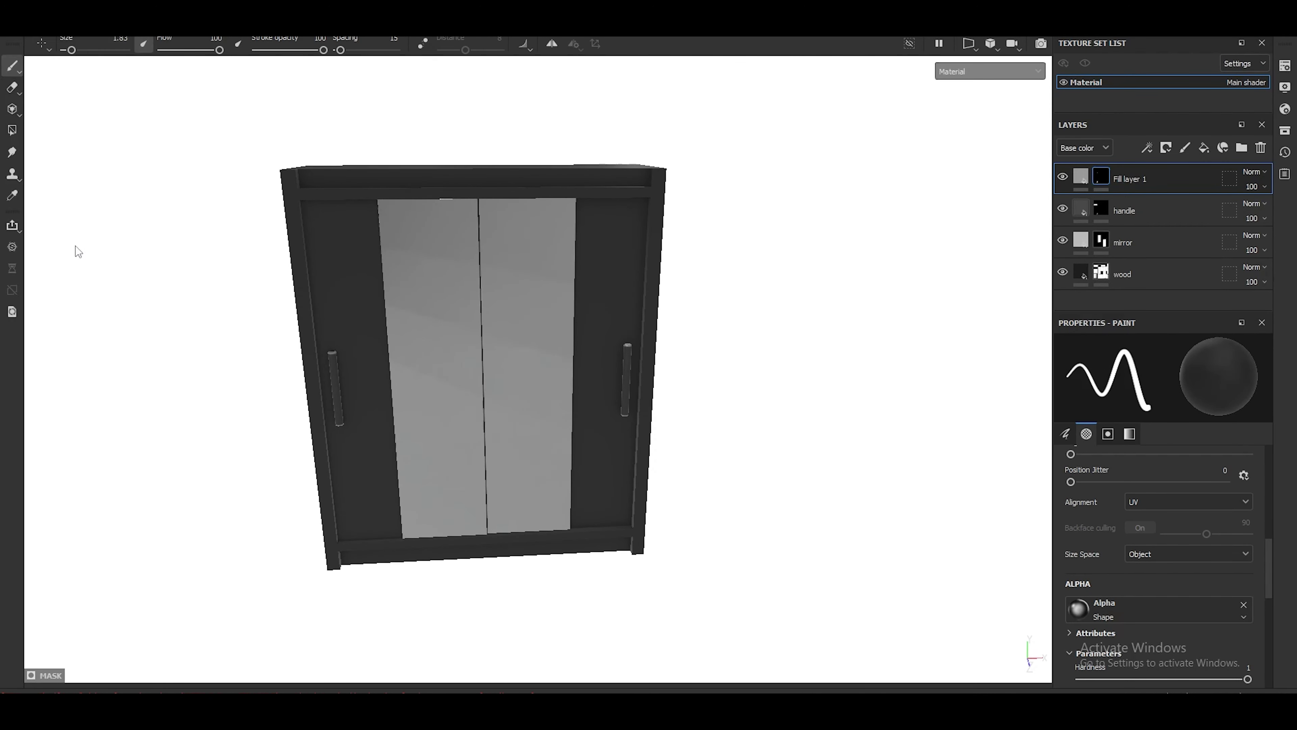
Set the texture export to the Maxwell (Metallic Roughness) template at size 4096.
{"action": "key", "text": "ctrl+shift+e"}
{"action": "left_click", "coordinate": [771, 209]}
{"action": "scroll", "coordinate": [664, 307], "scroll_direction": "down", "scroll_amount": 3}
{"action": "left_click", "coordinate": [662, 338]}
{"action": "left_click", "coordinate": [658, 258]}
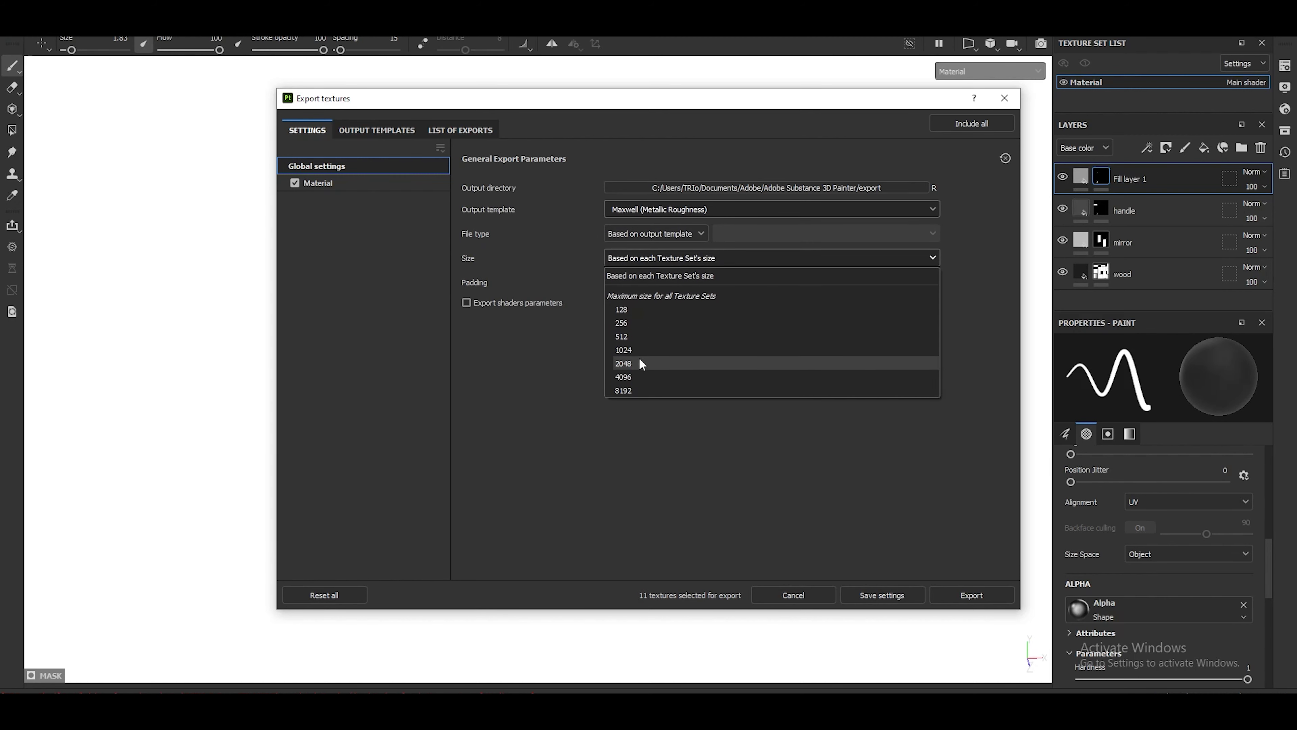
{"action": "left_click", "coordinate": [643, 377]}
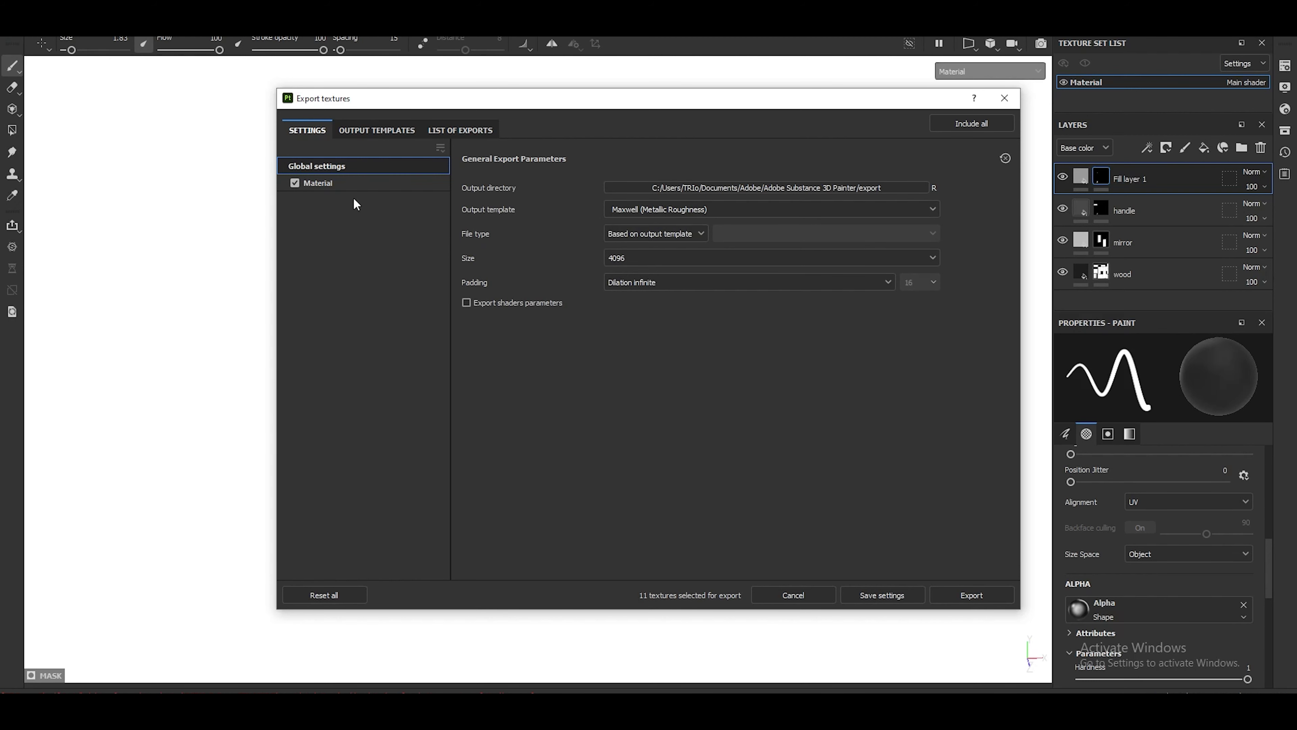
Set the BaseColor, Roughness and Metallic output maps to 16 bits.
{"action": "left_click", "coordinate": [352, 184]}
{"action": "left_click", "coordinate": [633, 336]}
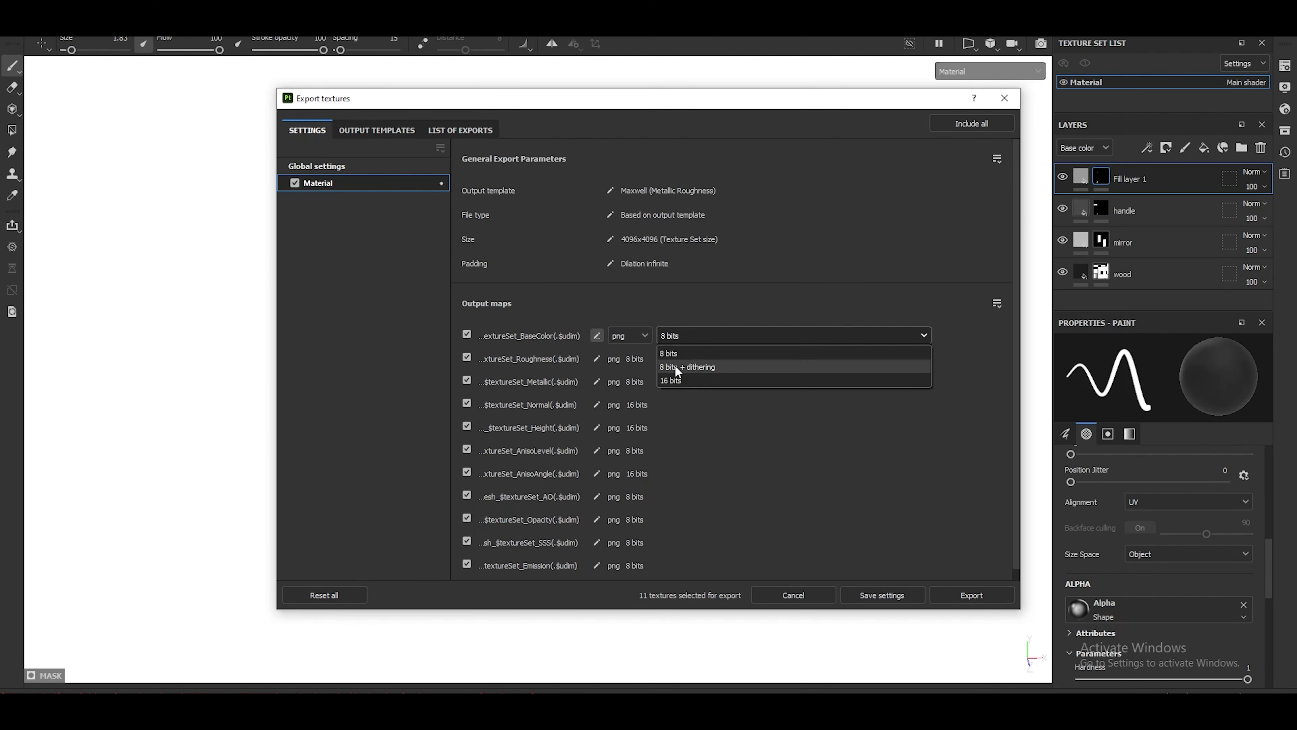
{"action": "left_click", "coordinate": [672, 367]}
{"action": "left_click", "coordinate": [721, 357]}
{"action": "left_click", "coordinate": [675, 403]}
{"action": "left_click", "coordinate": [657, 381]}
{"action": "left_click", "coordinate": [684, 428]}
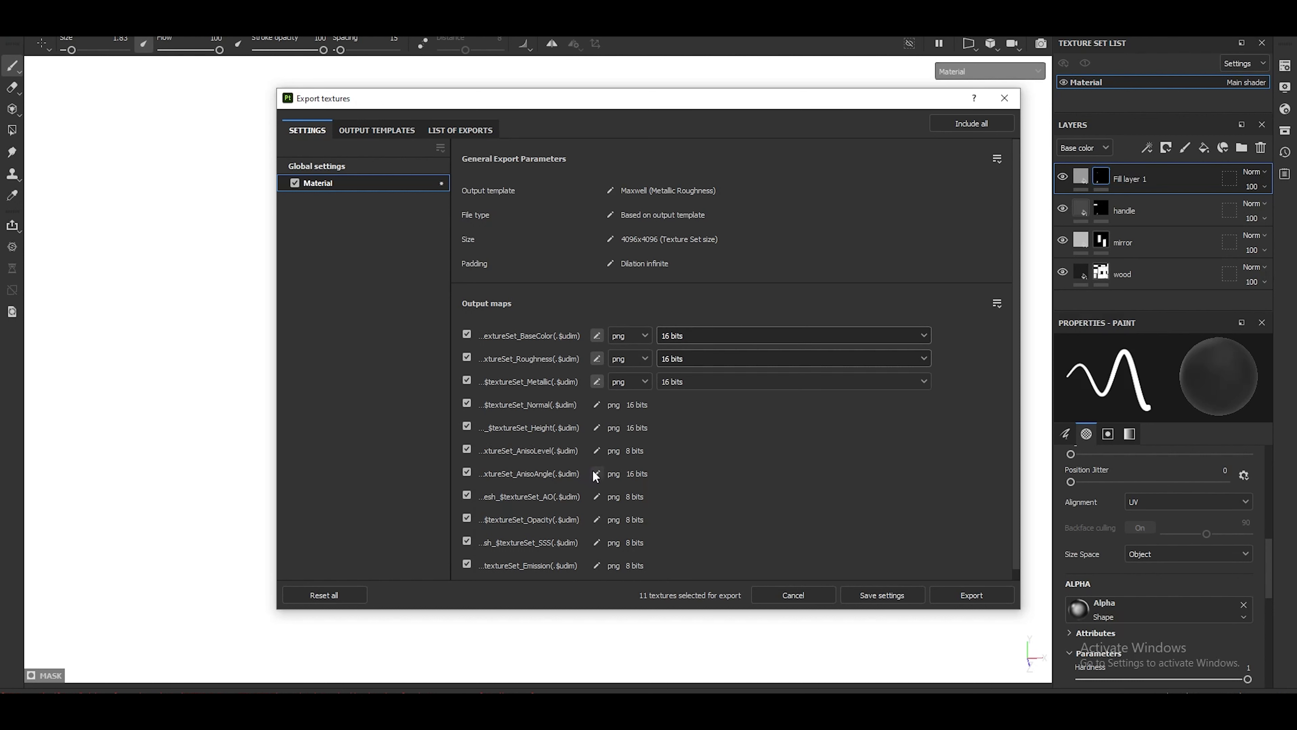
Set the AO map to 16 bits and close the export settings.
{"action": "scroll", "coordinate": [544, 515], "scroll_direction": "down", "scroll_amount": 1}
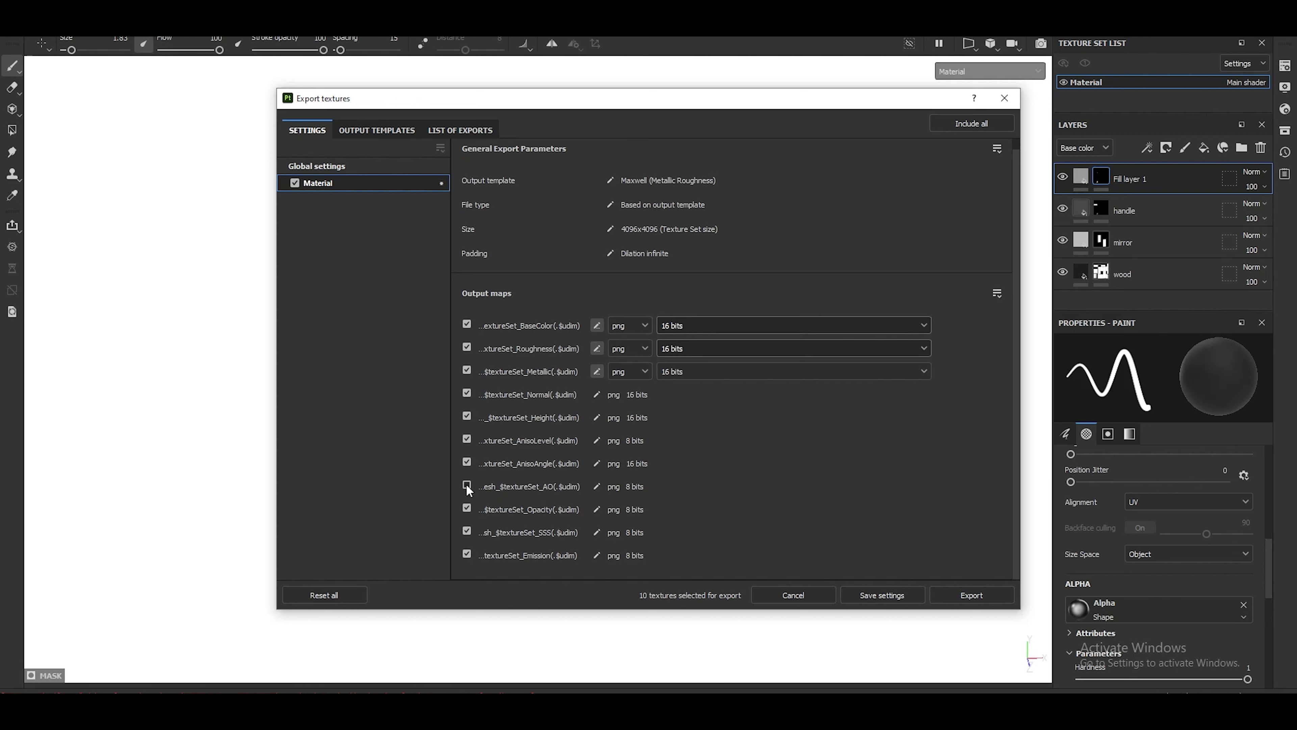
{"action": "left_click", "coordinate": [598, 485]}
{"action": "left_click", "coordinate": [669, 486]}
{"action": "left_click", "coordinate": [685, 528]}
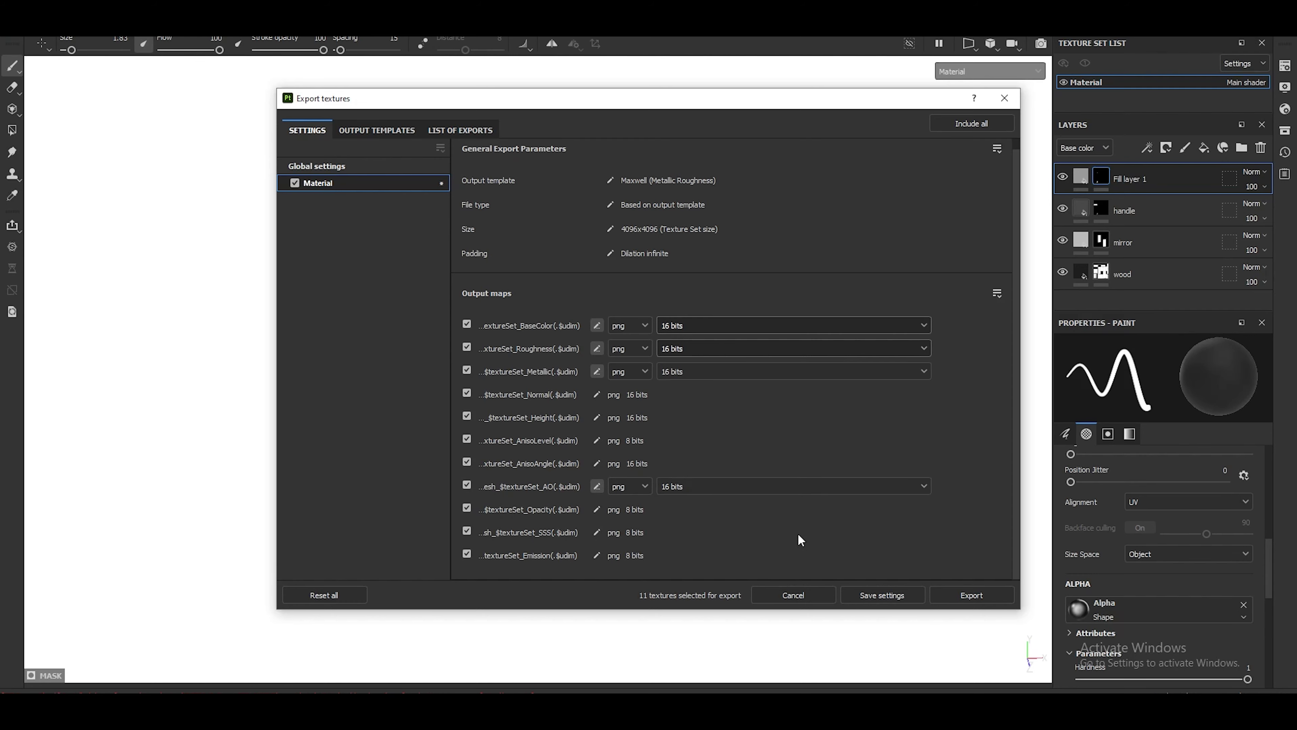
{"action": "left_click", "coordinate": [969, 589]}
{"action": "left_click", "coordinate": [12, 69]}
{"action": "left_click_drag", "start_coordinate": [709, 275], "coordinate": [715, 270], "text": "alt"}
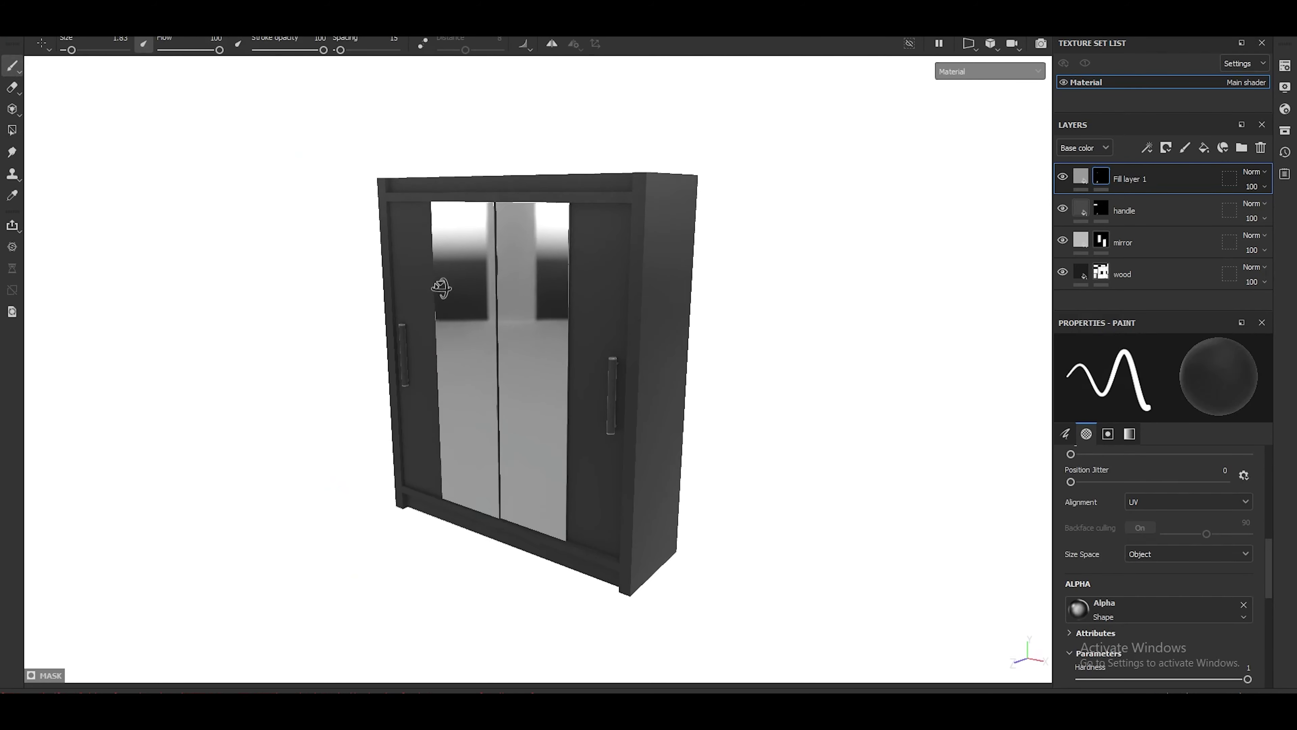
{"action": "mouse_move", "coordinate": [676, 328]}
{"action": "left_mouse_down", "text": "alt"}
{"action": "mouse_move", "coordinate": [701, 276]}
{"action": "mouse_move", "coordinate": [874, 360]}
{"action": "mouse_move", "coordinate": [976, 357]}
{"action": "left_mouse_up", "text": "alt"}
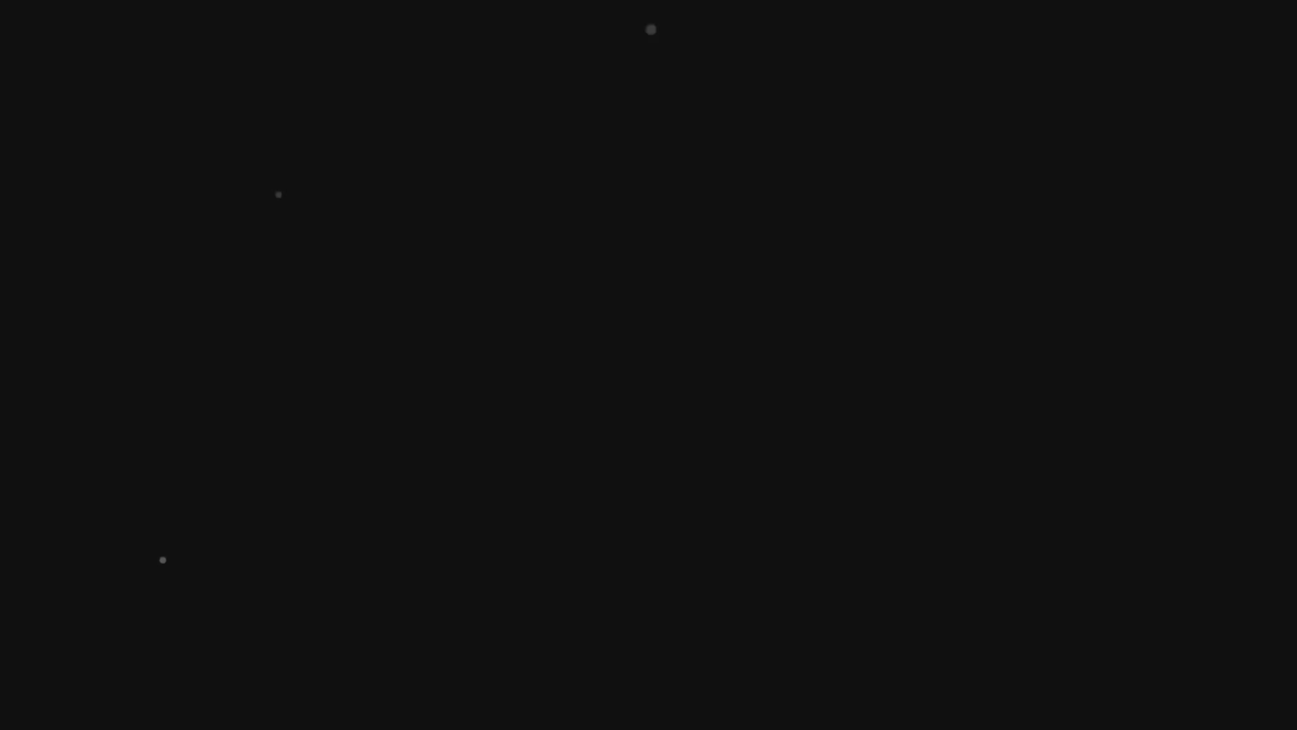